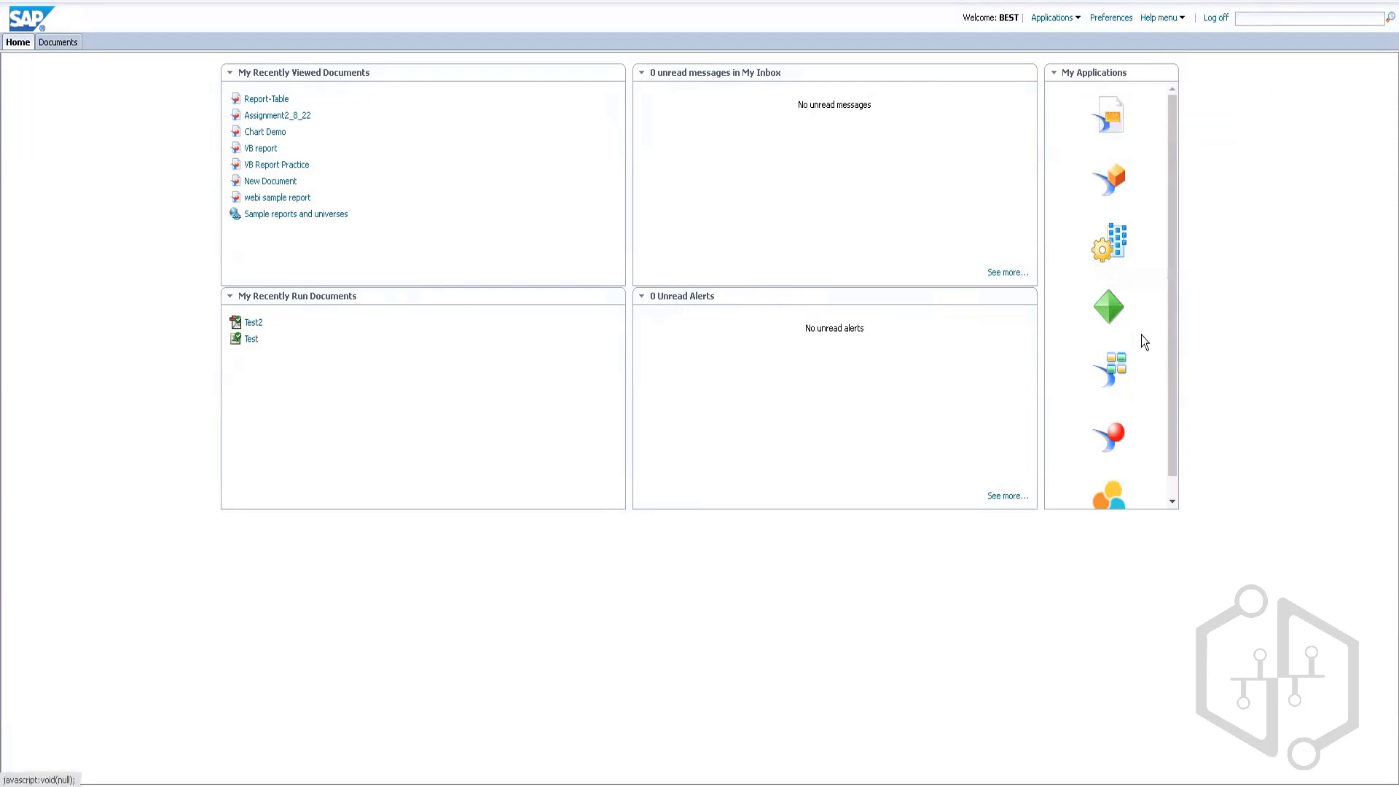
Look through the available applications on the home page and open the documents list
{"action": "scroll", "coordinate": [1151, 335], "scroll_direction": "down", "scroll_amount": 1}
{"action": "scroll", "coordinate": [1148, 320], "scroll_direction": "up", "scroll_amount": 1}
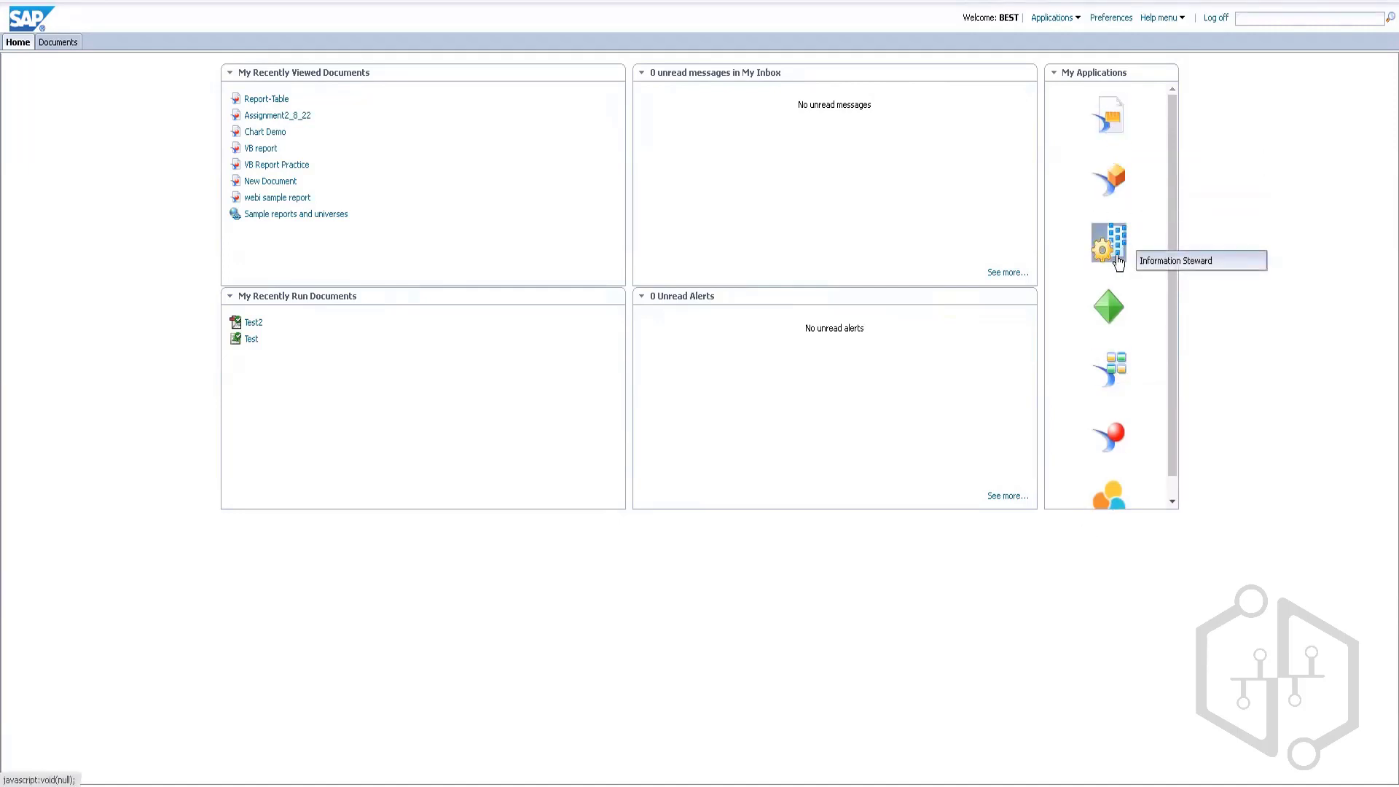
{"action": "scroll", "coordinate": [1108, 248], "scroll_direction": "down", "scroll_amount": 1}
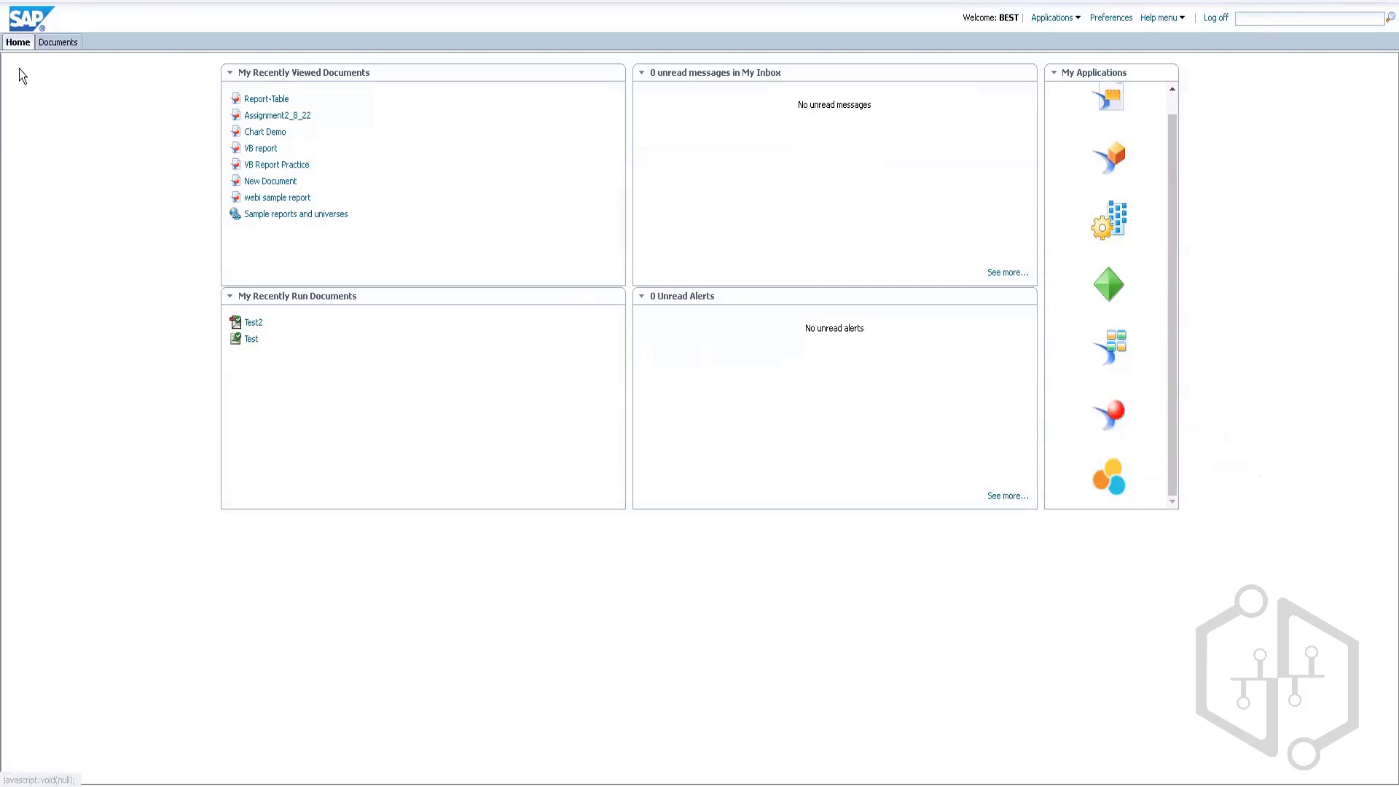
{"action": "left_click", "coordinate": [56, 42]}
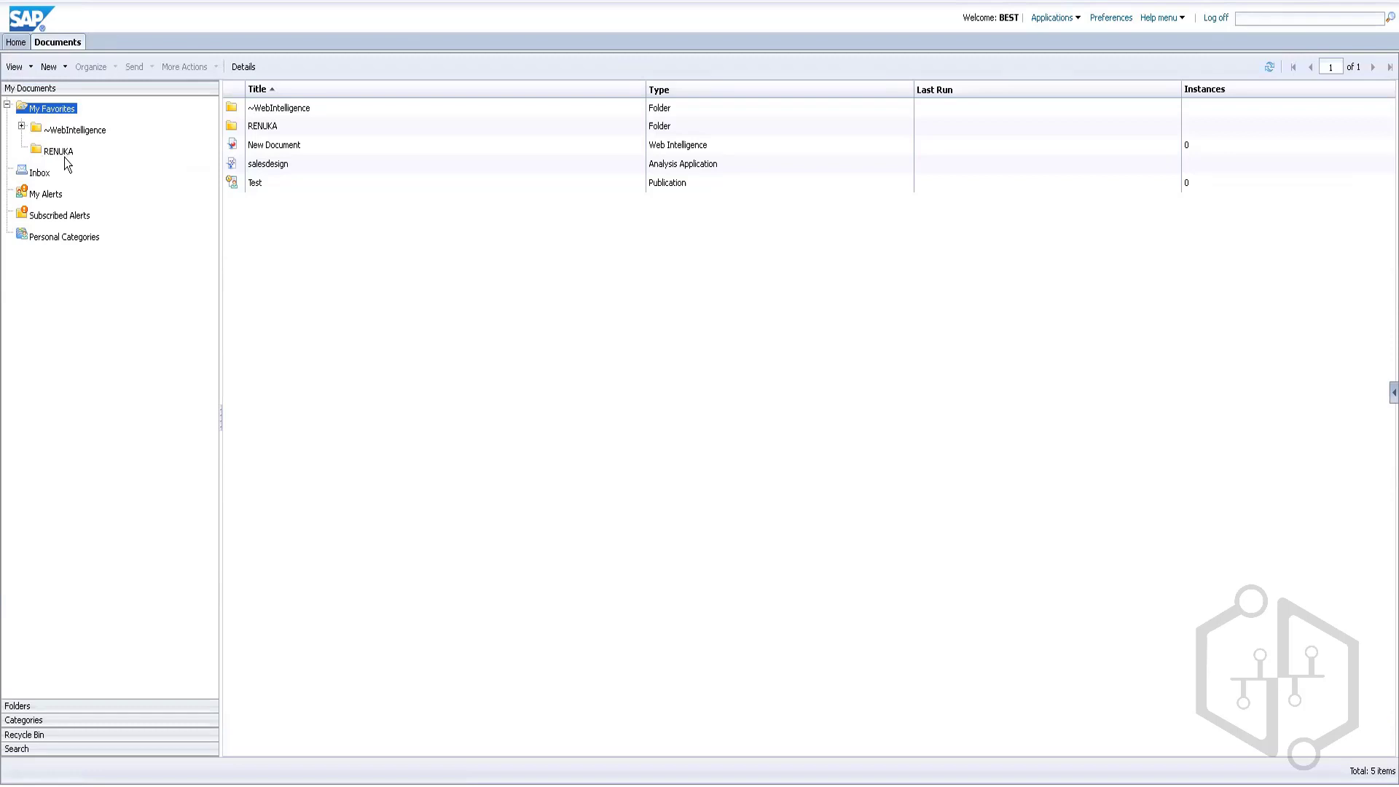
Open the personal subfolder under My Favorites and review which kinds of new items can be created there
{"action": "right_click", "coordinate": [45, 303]}
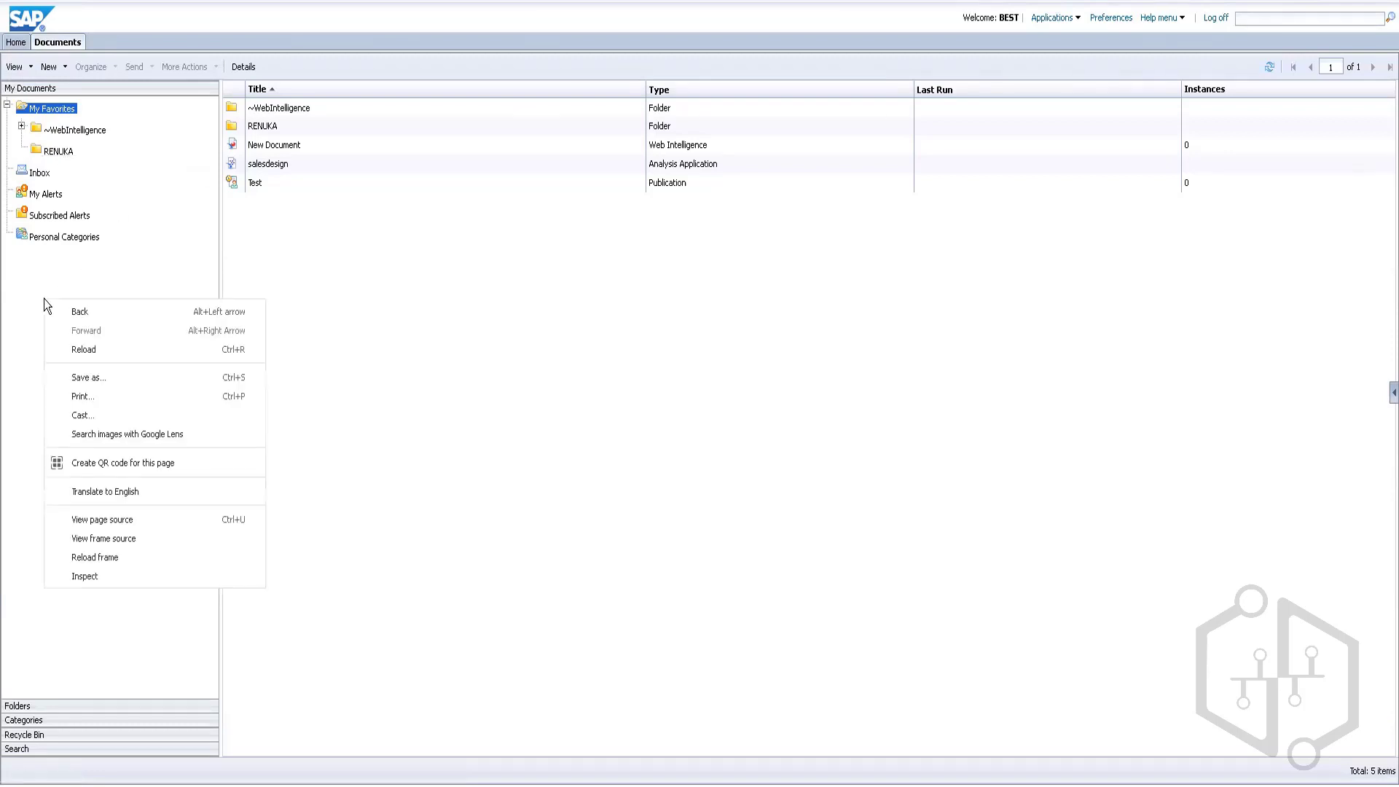
{"action": "left_click", "coordinate": [69, 157]}
{"action": "right_click", "coordinate": [68, 157]}
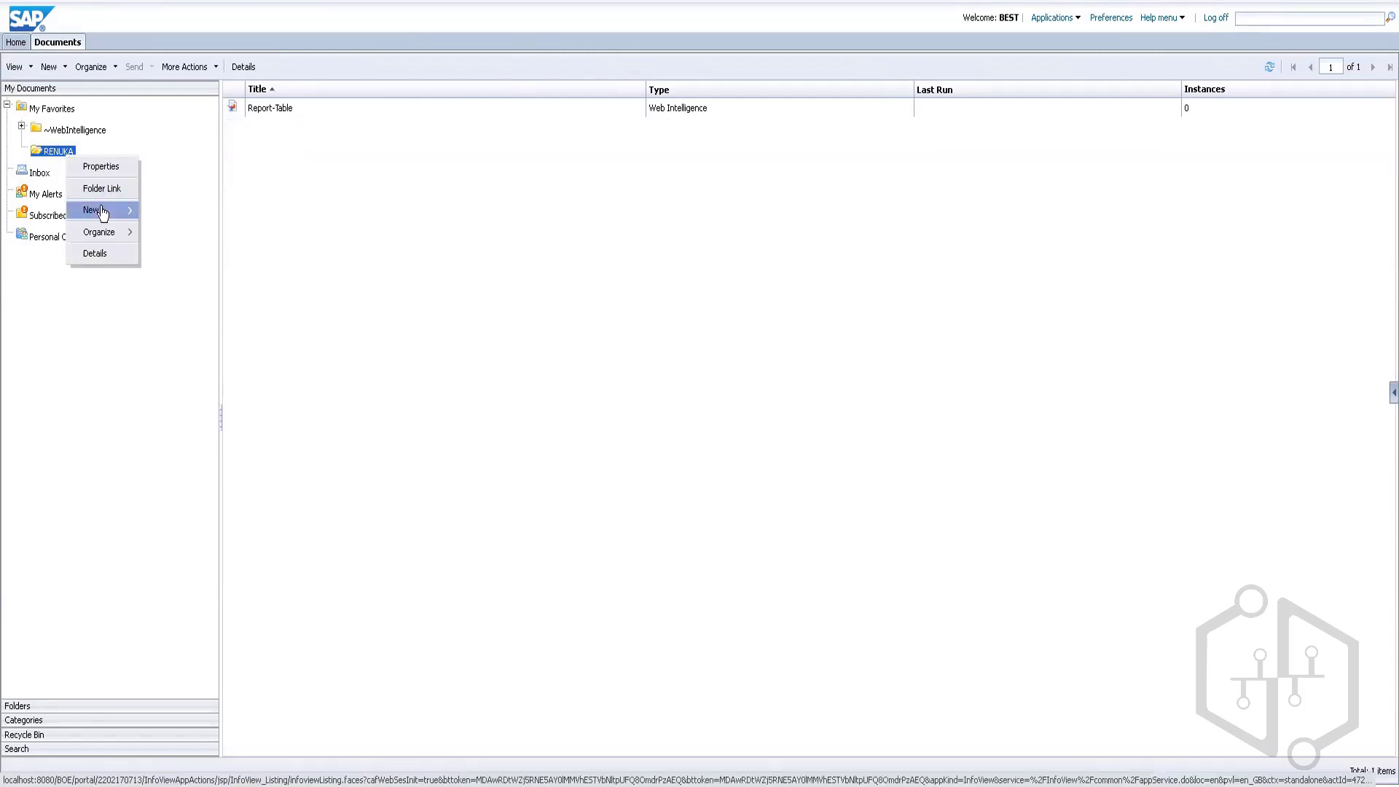
{"action": "mouse_move", "coordinate": [102, 213]}
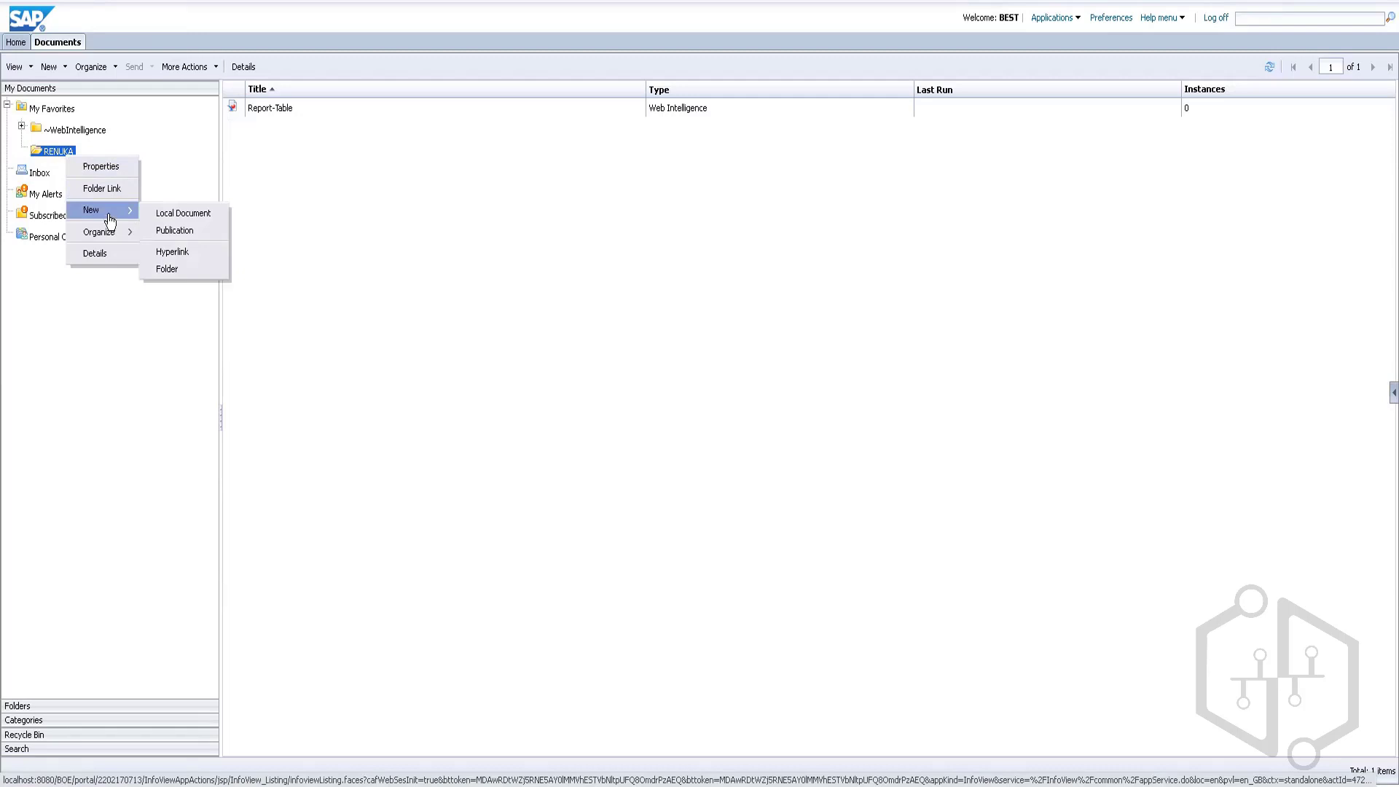
{"action": "left_click", "coordinate": [109, 330]}
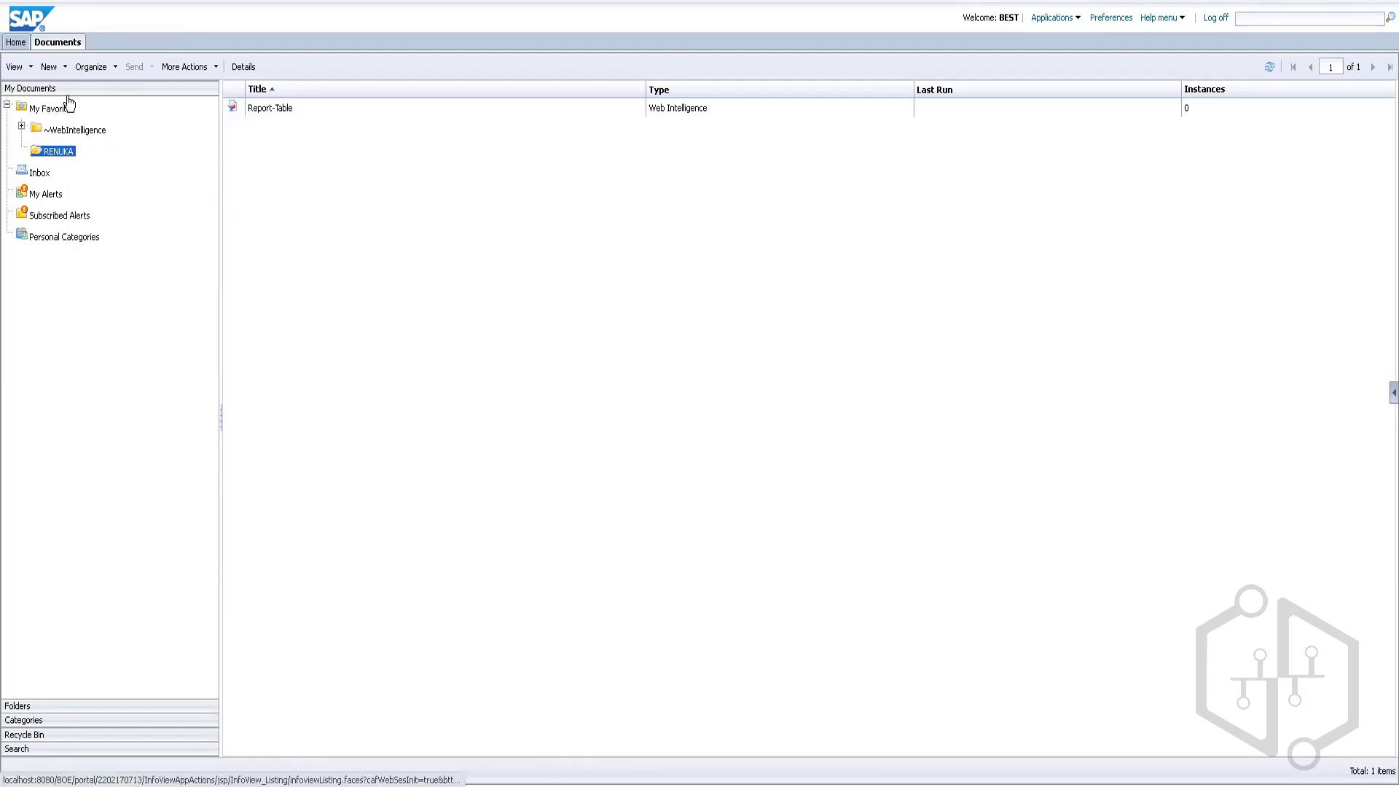
{"action": "left_click", "coordinate": [49, 67]}
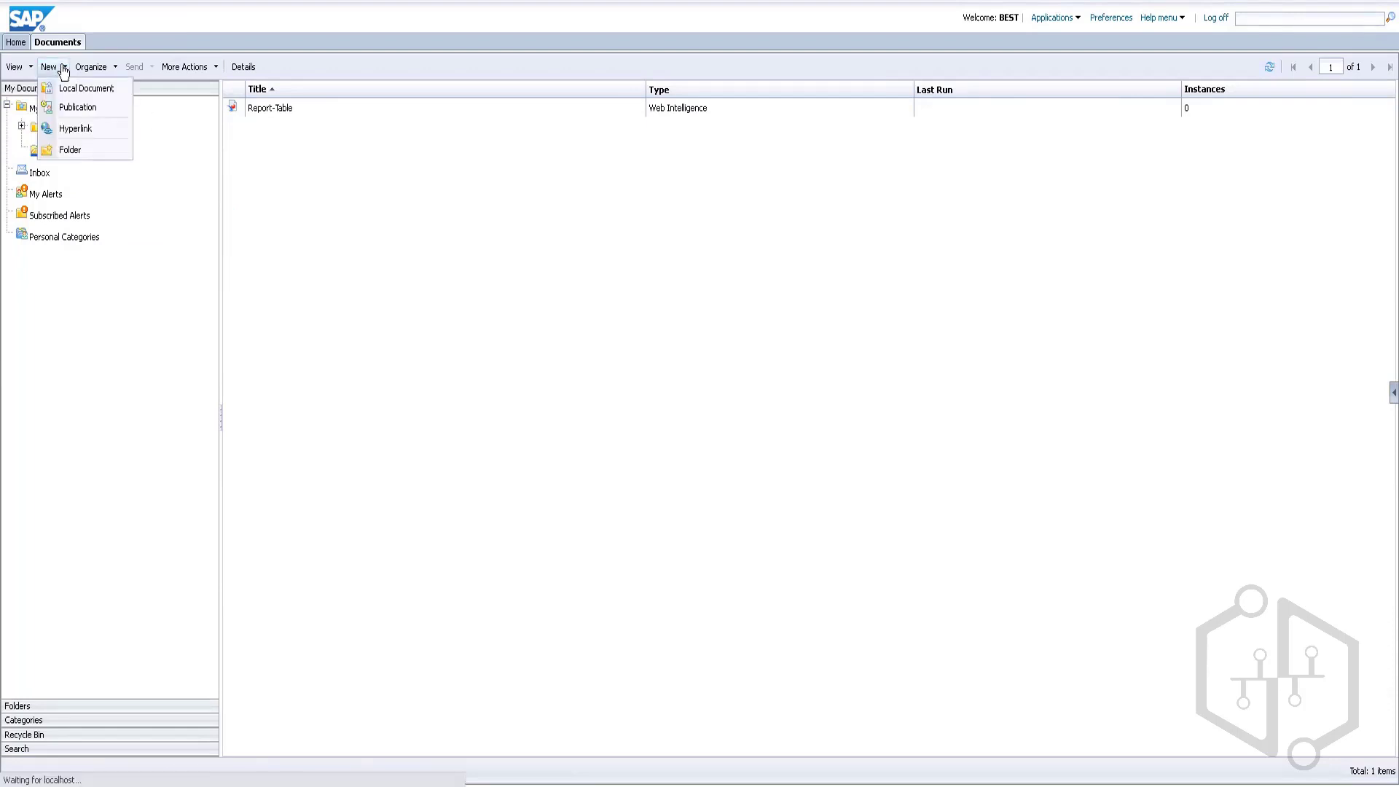
{"action": "left_click", "coordinate": [117, 338]}
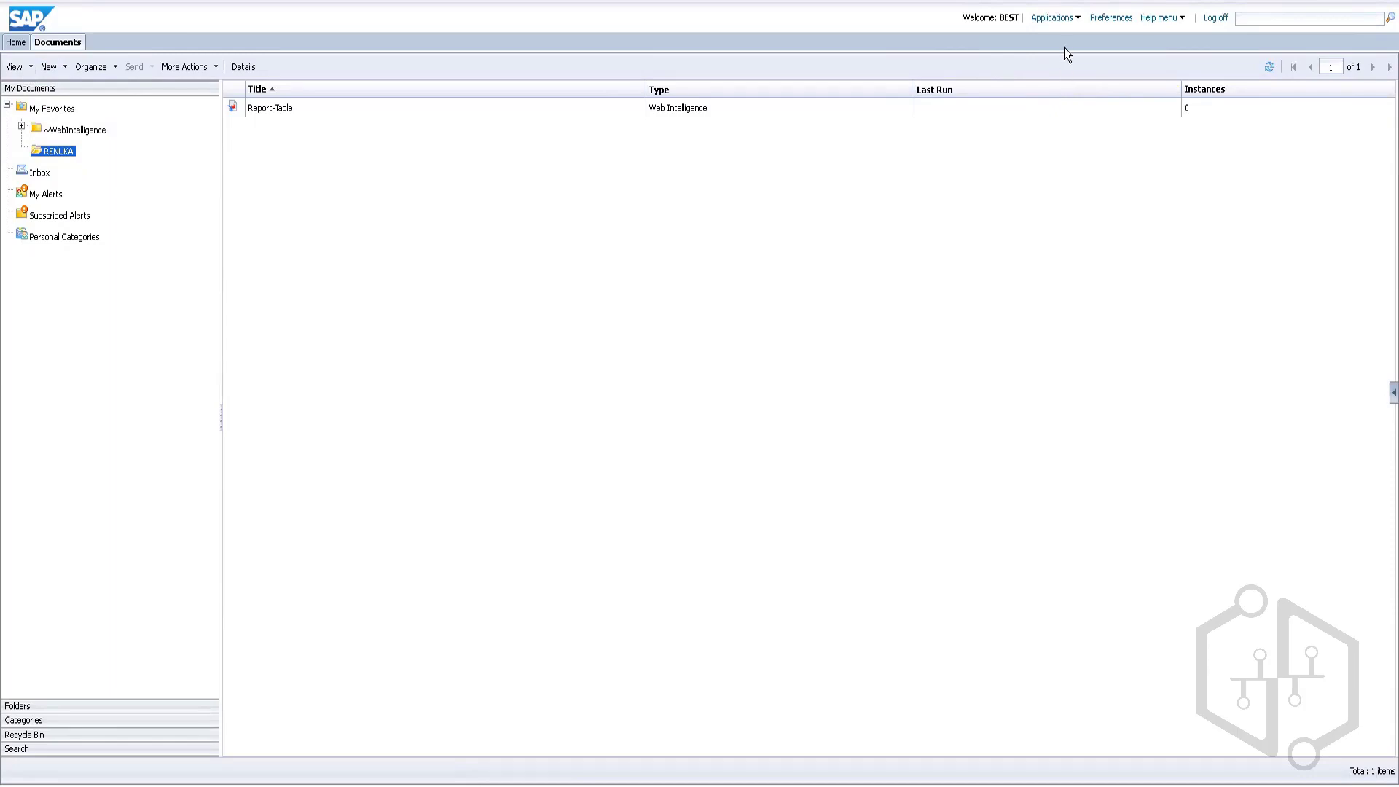
Launch the Web Intelligence application
{"action": "left_click", "coordinate": [1061, 22]}
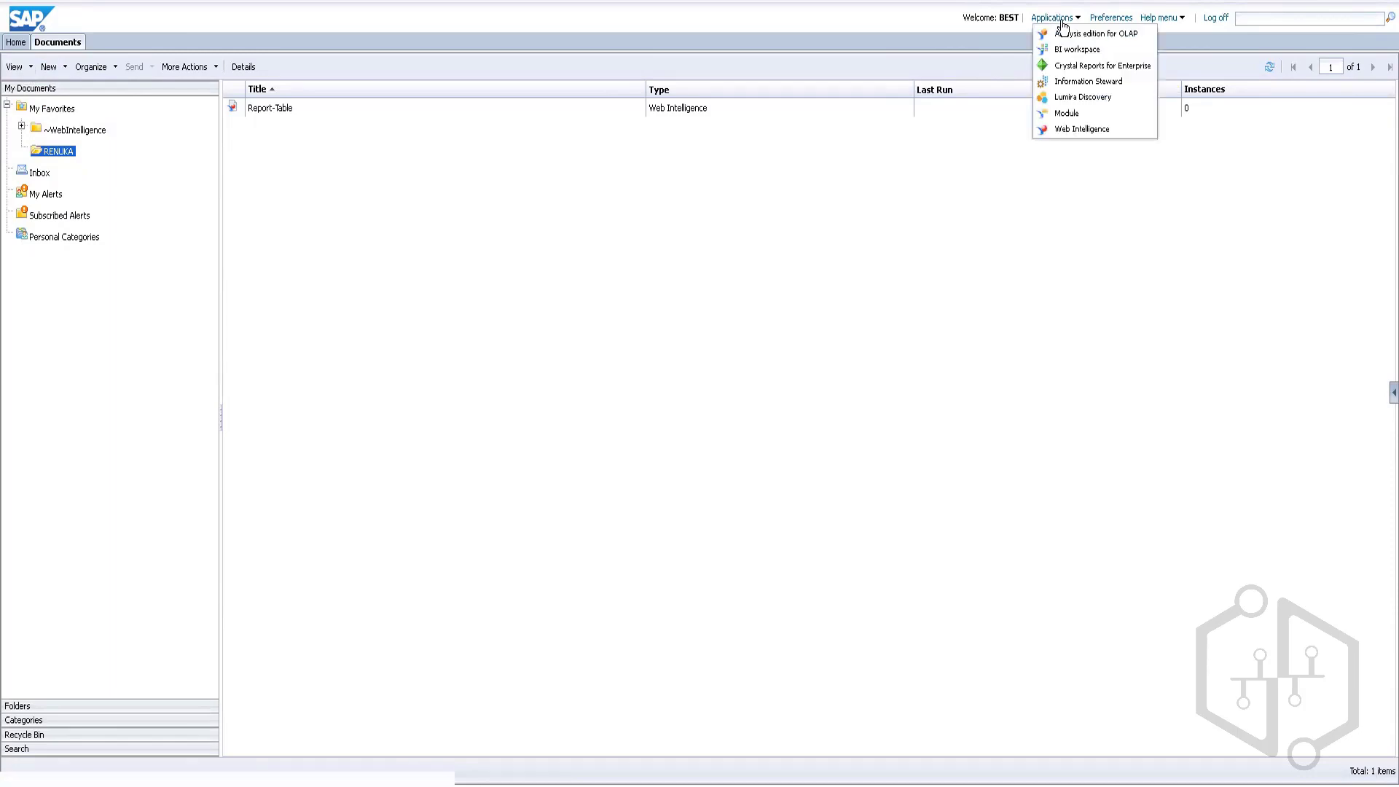
{"action": "left_click", "coordinate": [1048, 129]}
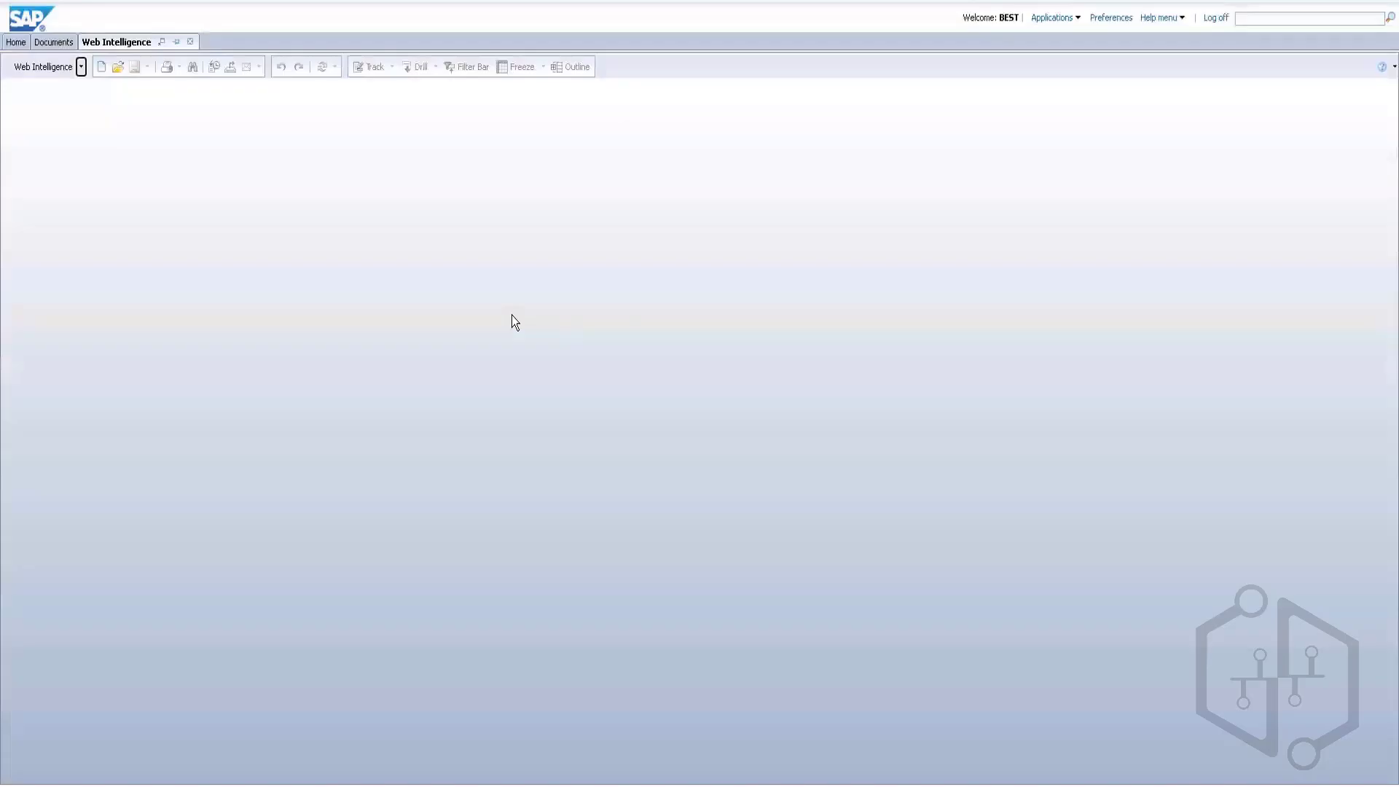
{"action": "left_click", "coordinate": [101, 69]}
{"action": "left_click", "coordinate": [102, 68]}
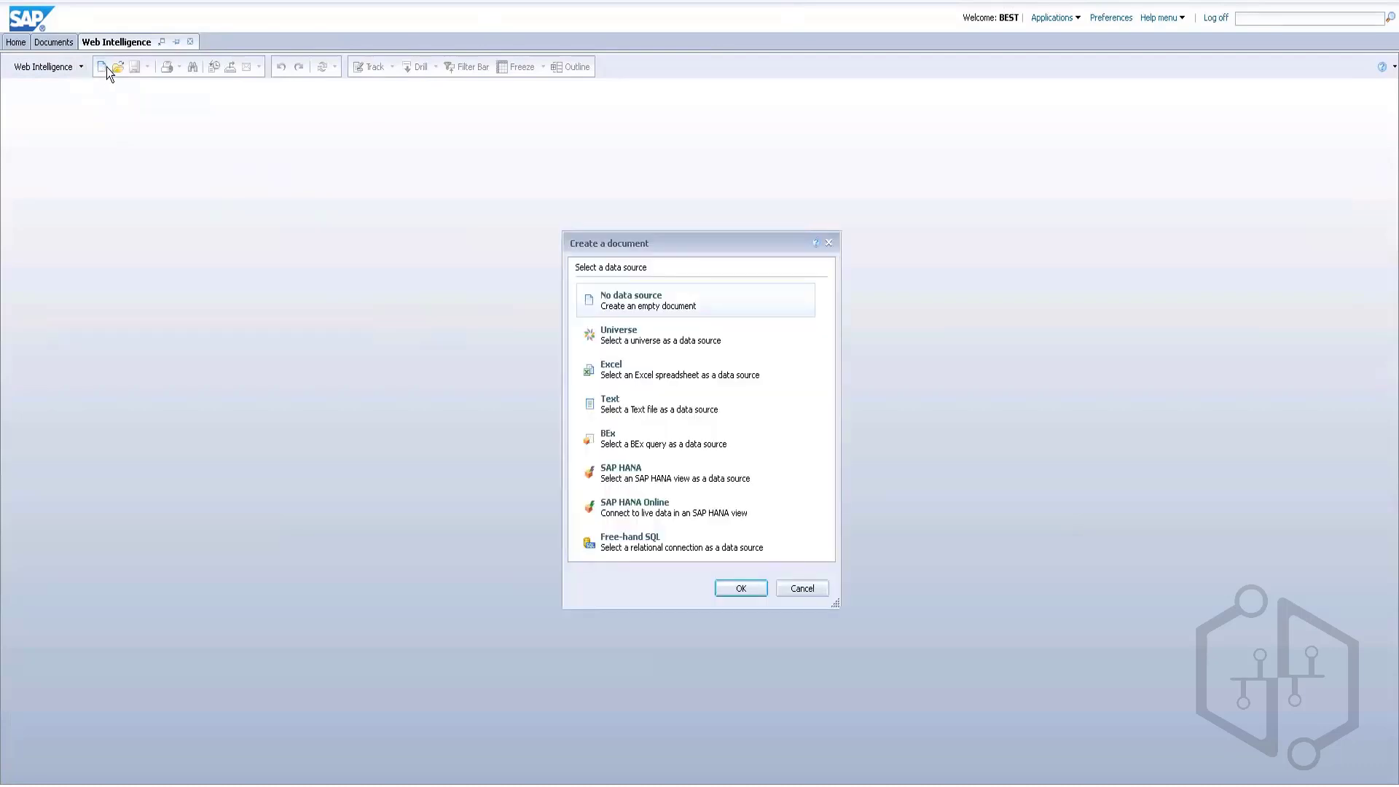
{"action": "left_click", "coordinate": [815, 590]}
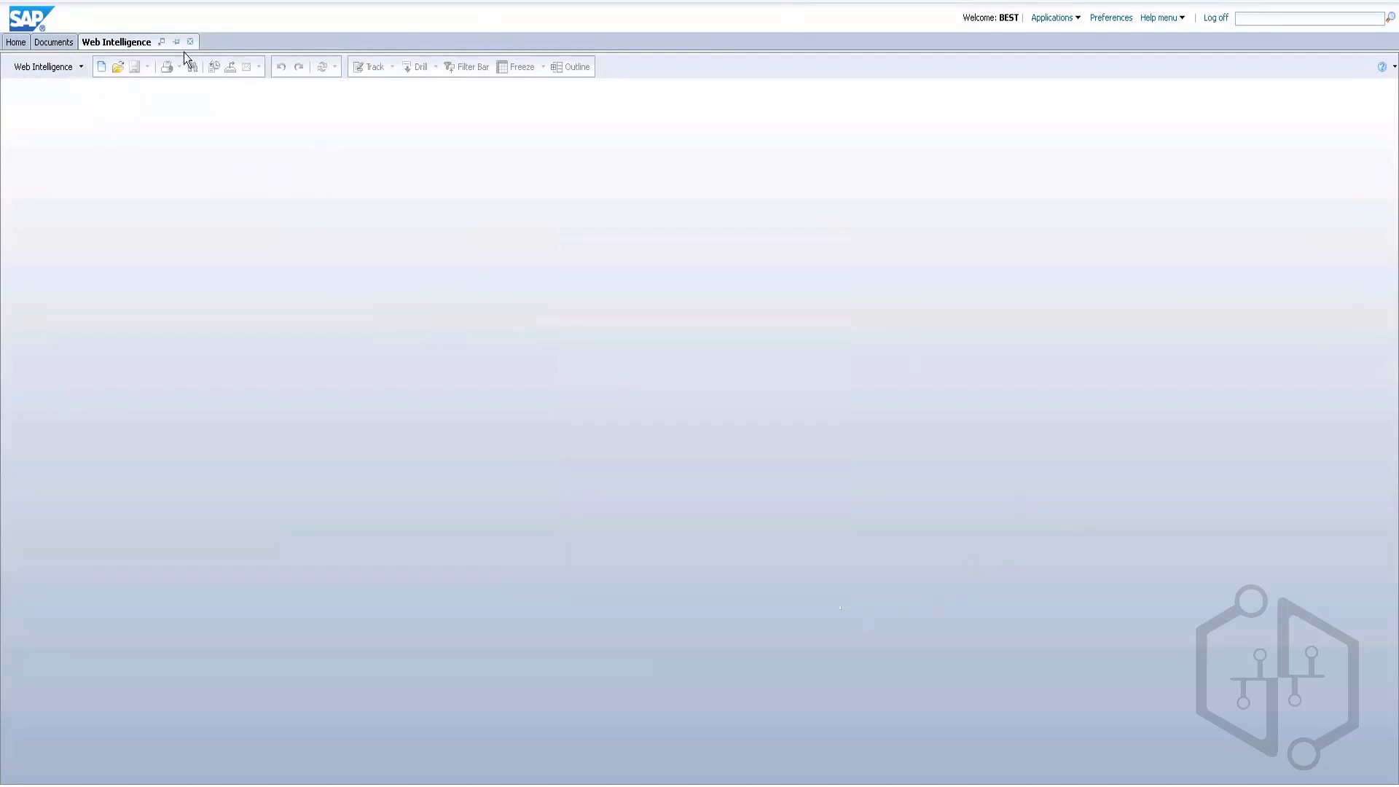
Start a new Web Intelligence document with a universe as its data source
{"action": "left_click", "coordinate": [101, 67]}
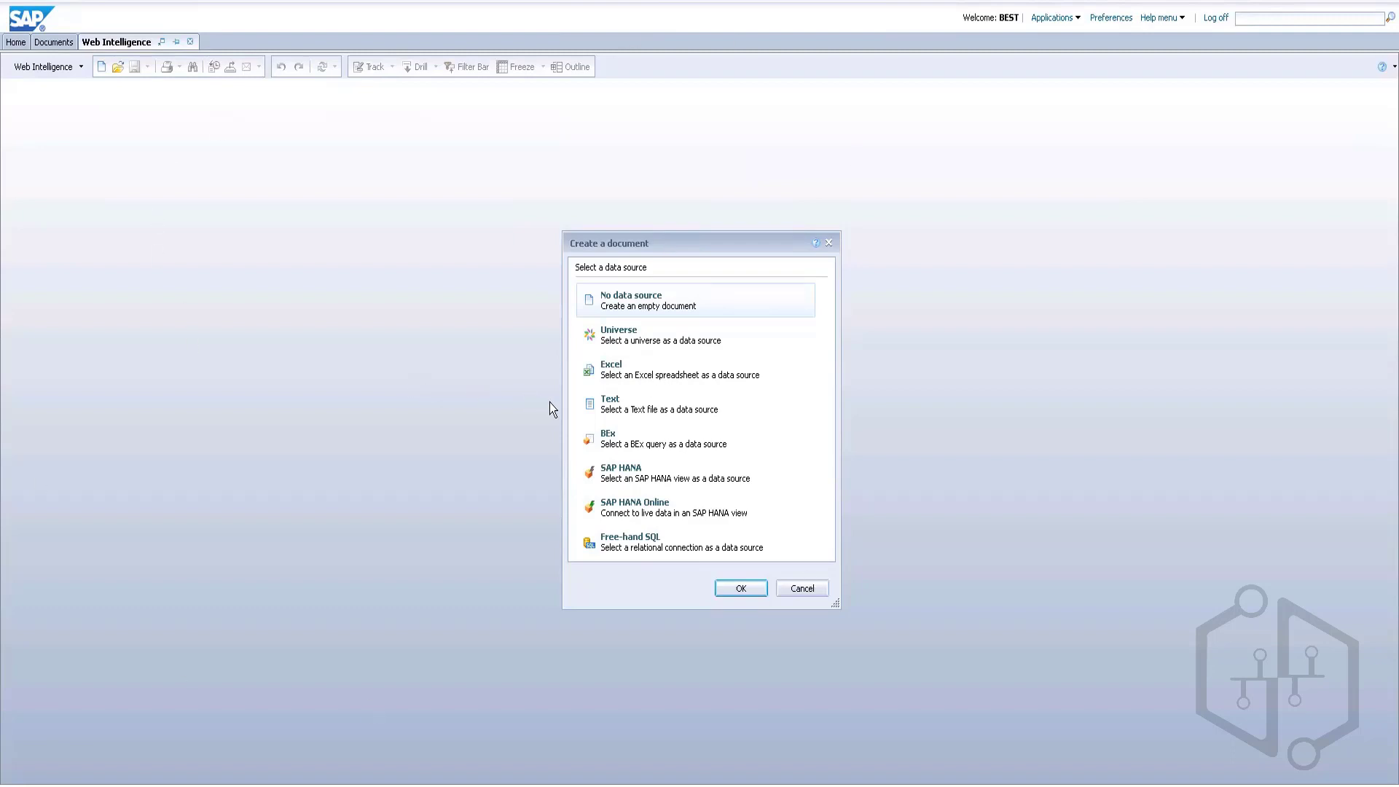
{"action": "left_click", "coordinate": [630, 415]}
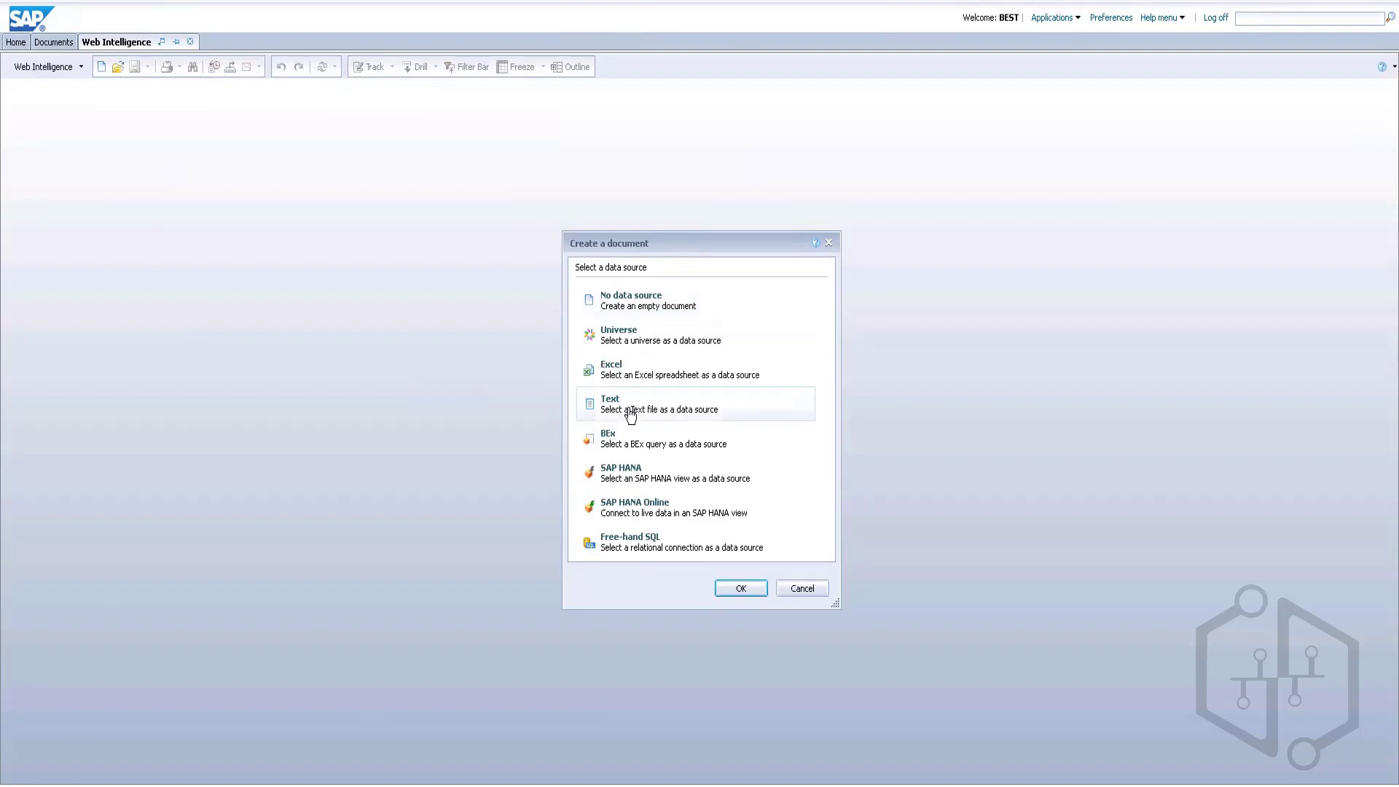
{"action": "left_click", "coordinate": [619, 452]}
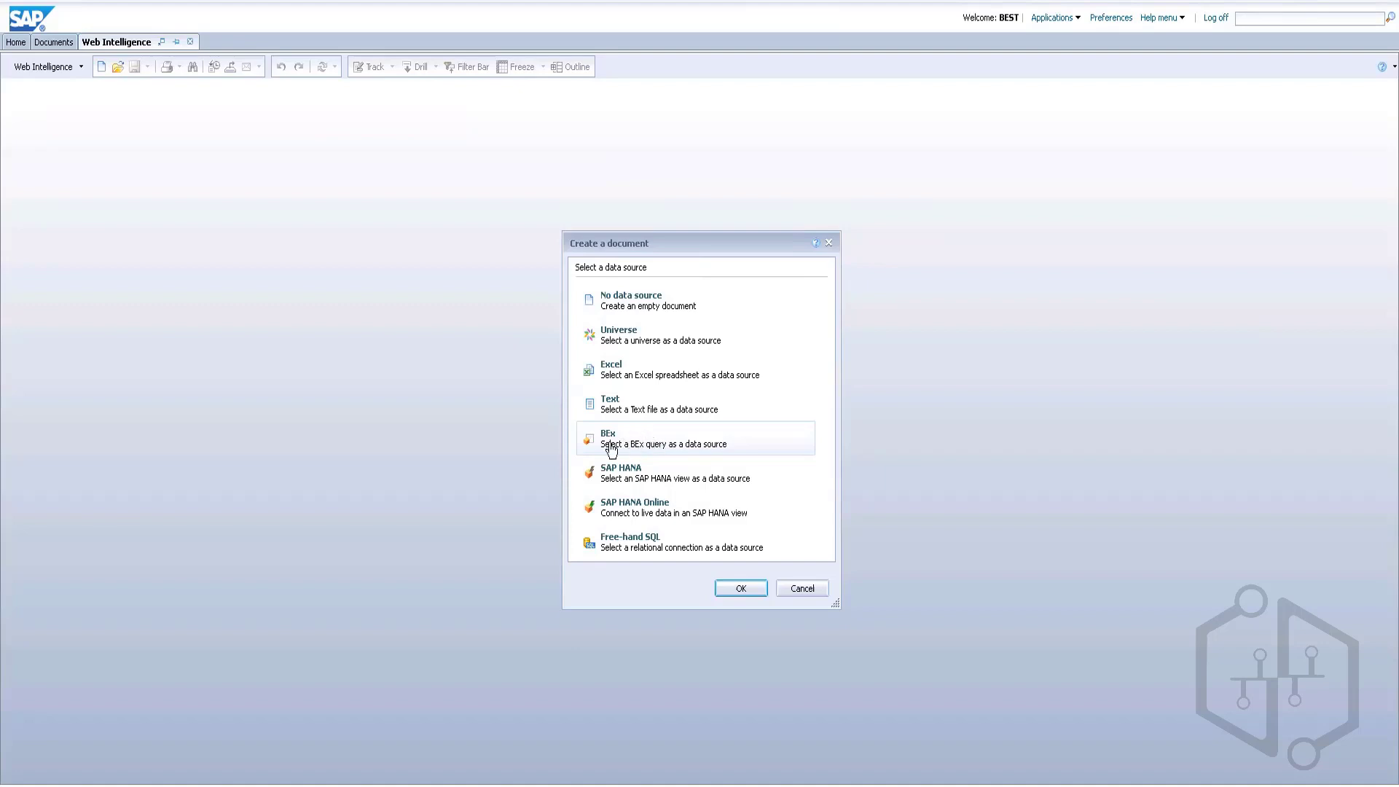
{"action": "left_click", "coordinate": [644, 481]}
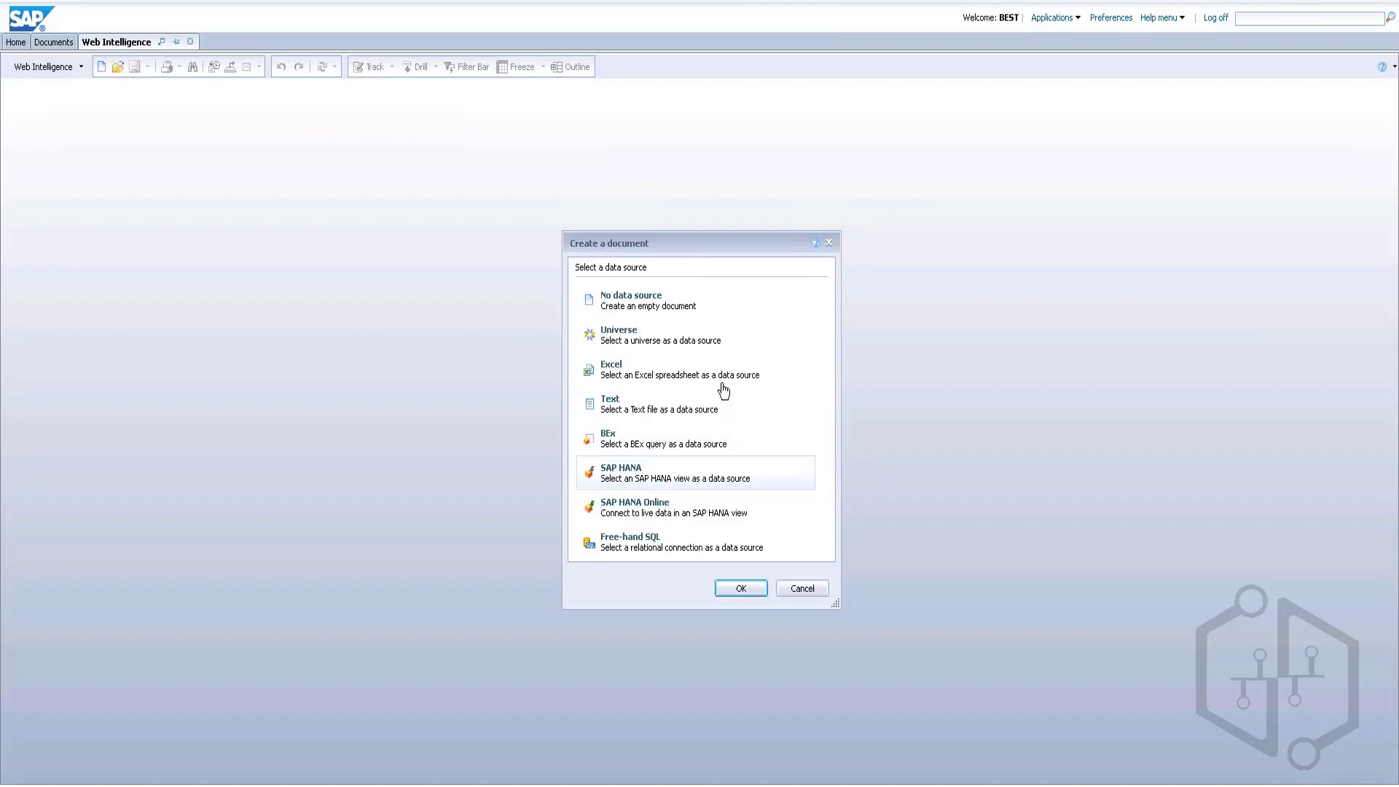
{"action": "left_click", "coordinate": [652, 342]}
{"action": "left_click", "coordinate": [627, 447]}
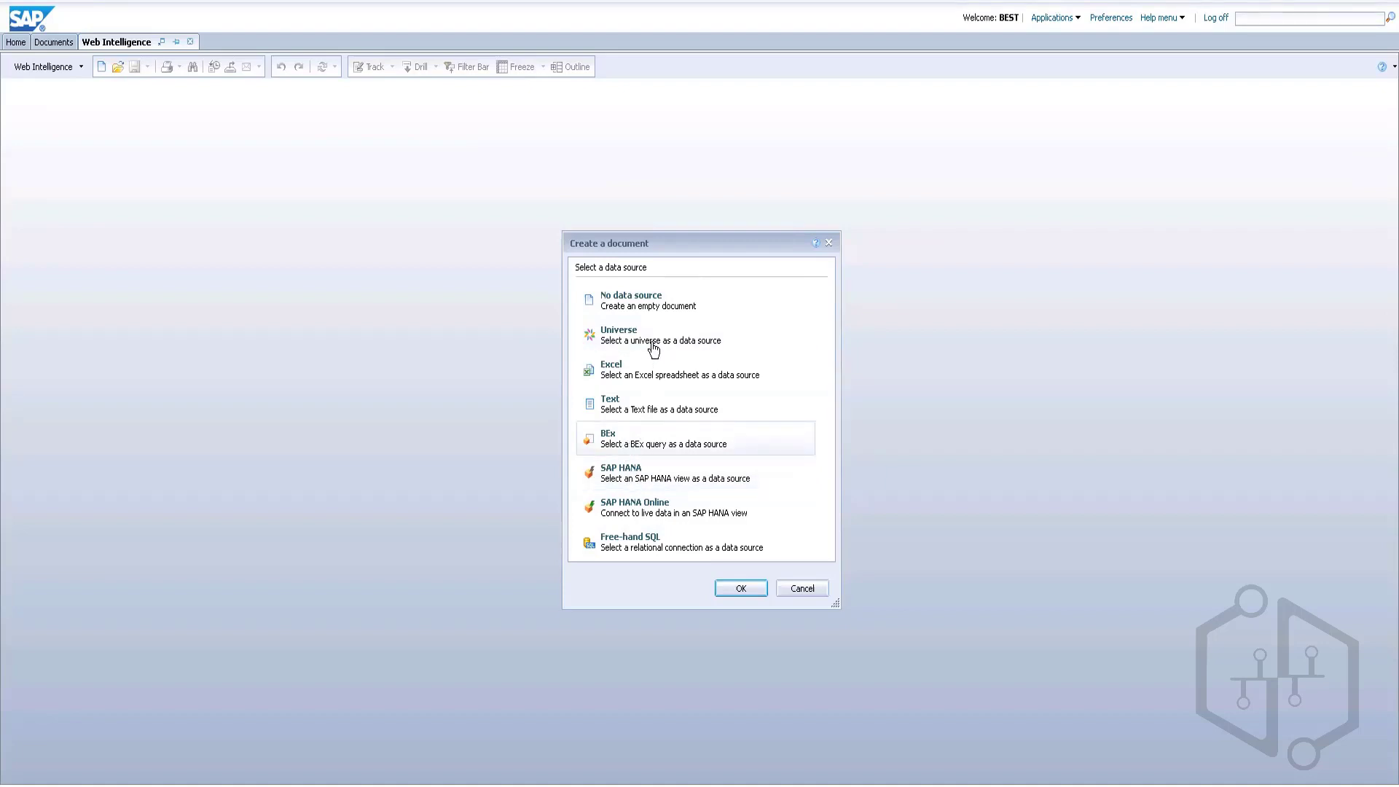
{"action": "left_click", "coordinate": [625, 336]}
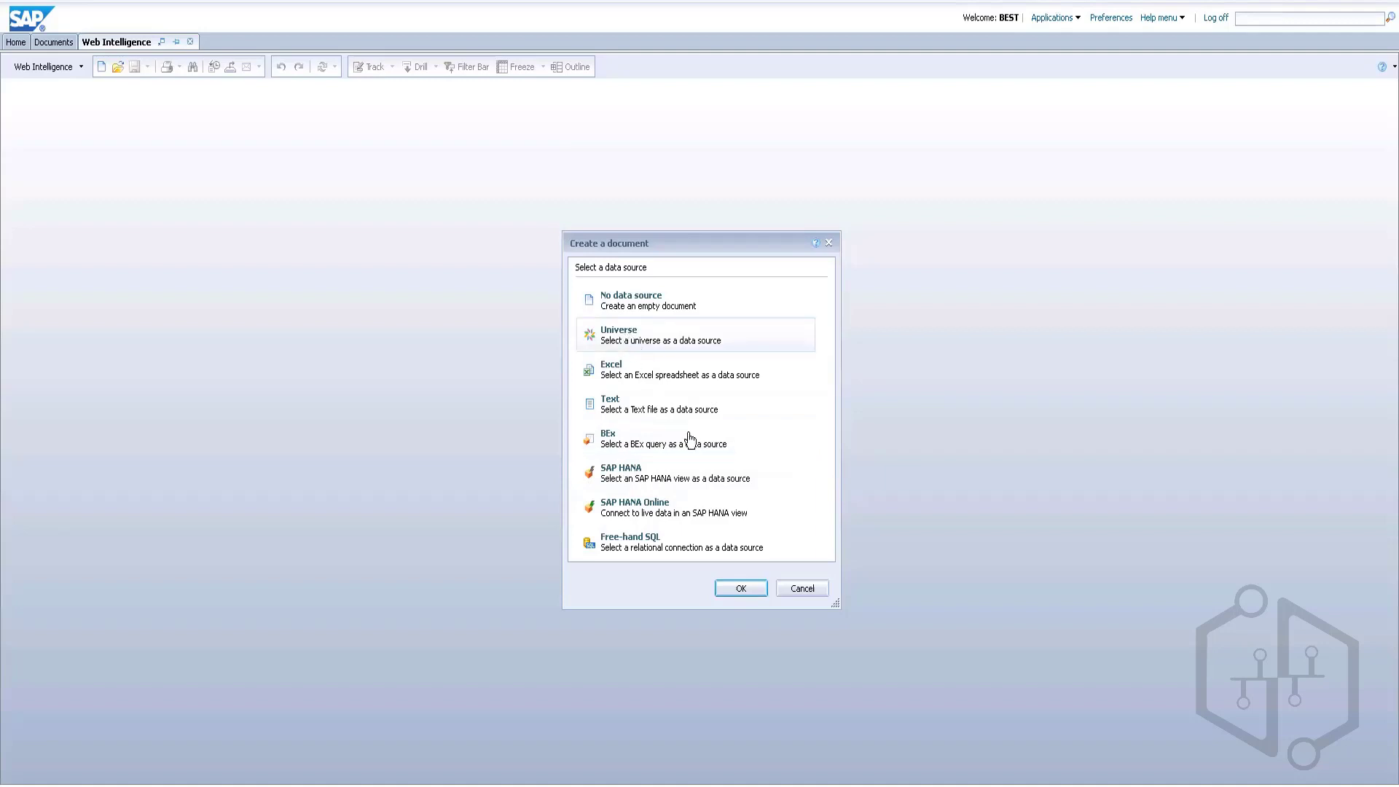
{"action": "left_click", "coordinate": [726, 583]}
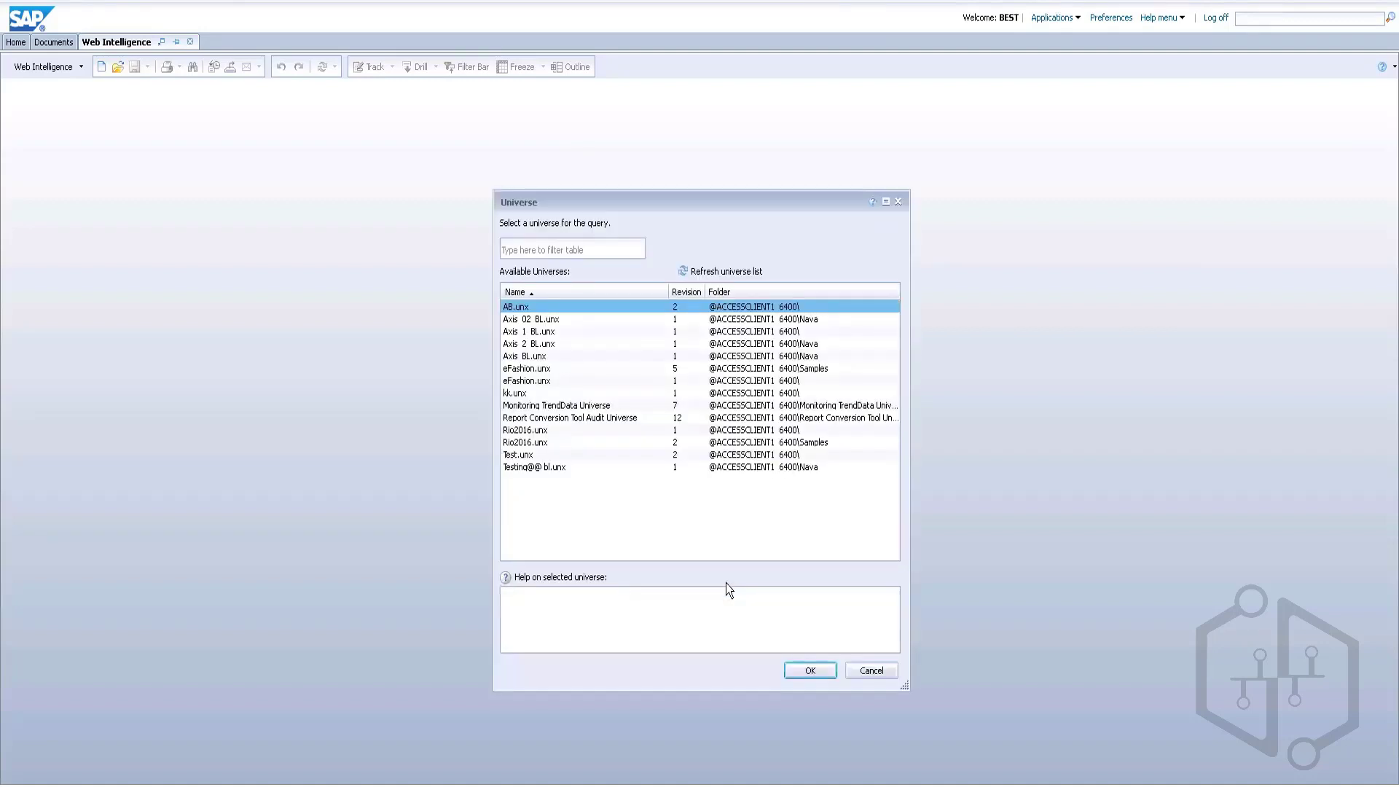
Choose the revision 1 eFashion.unx universe as the source for the query
{"action": "left_click", "coordinate": [641, 306]}
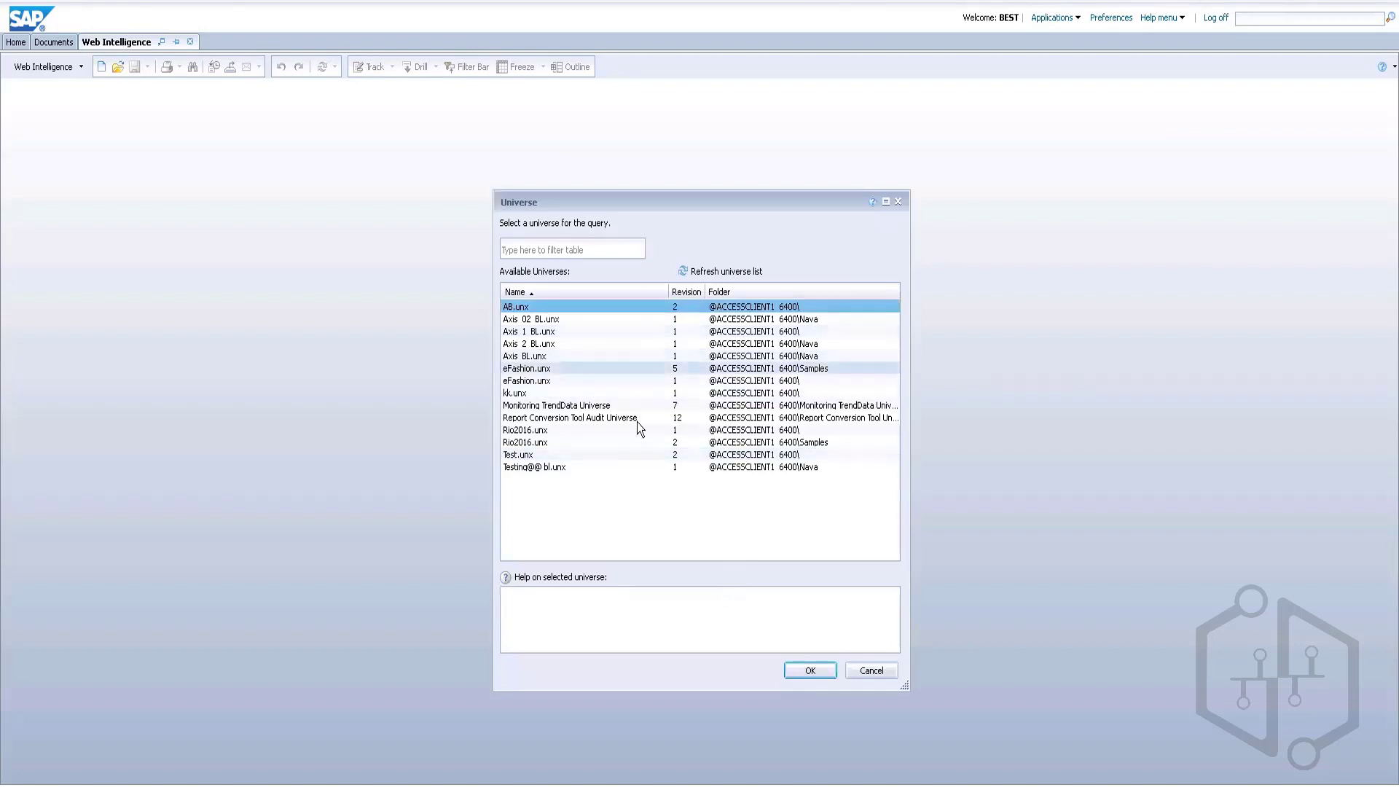
{"action": "left_click", "coordinate": [751, 269]}
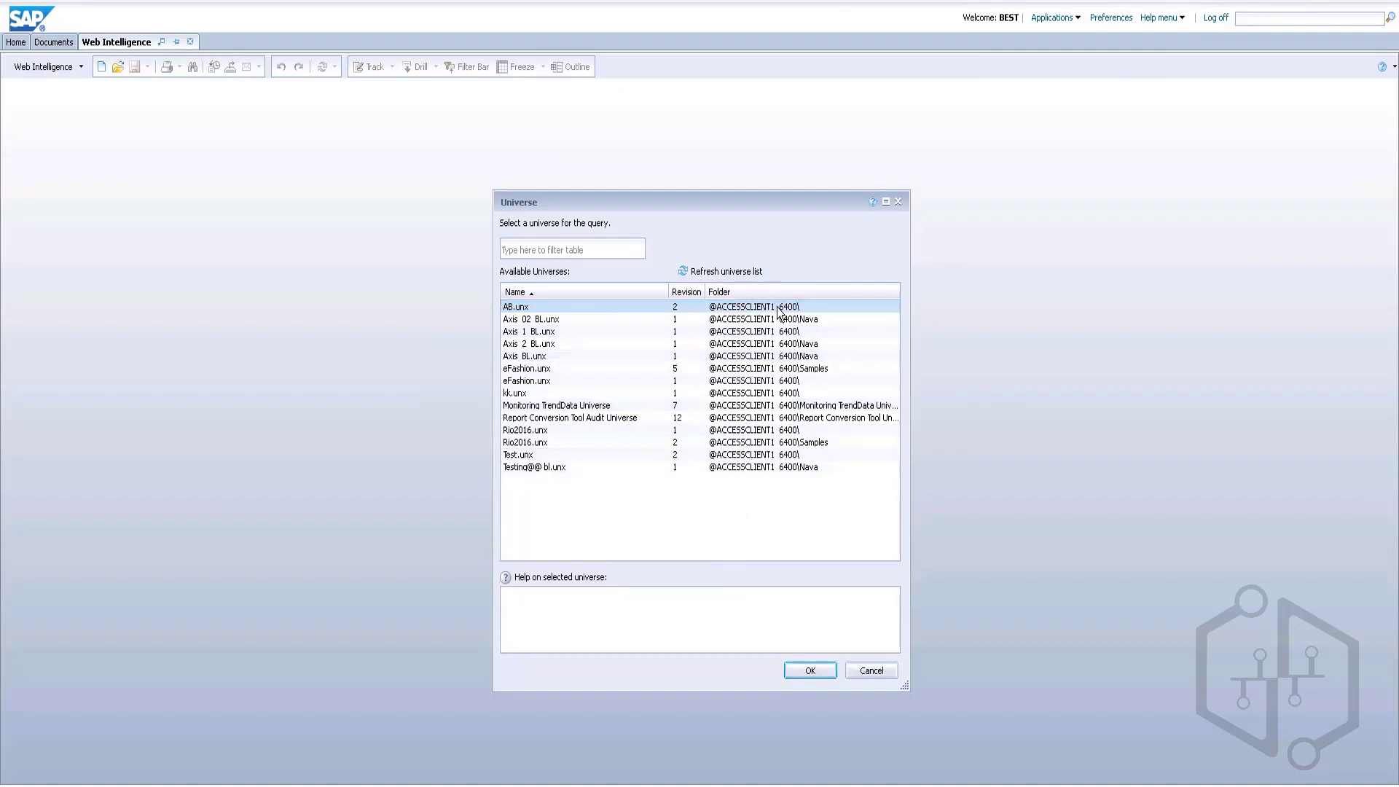
{"action": "left_click", "coordinate": [732, 309]}
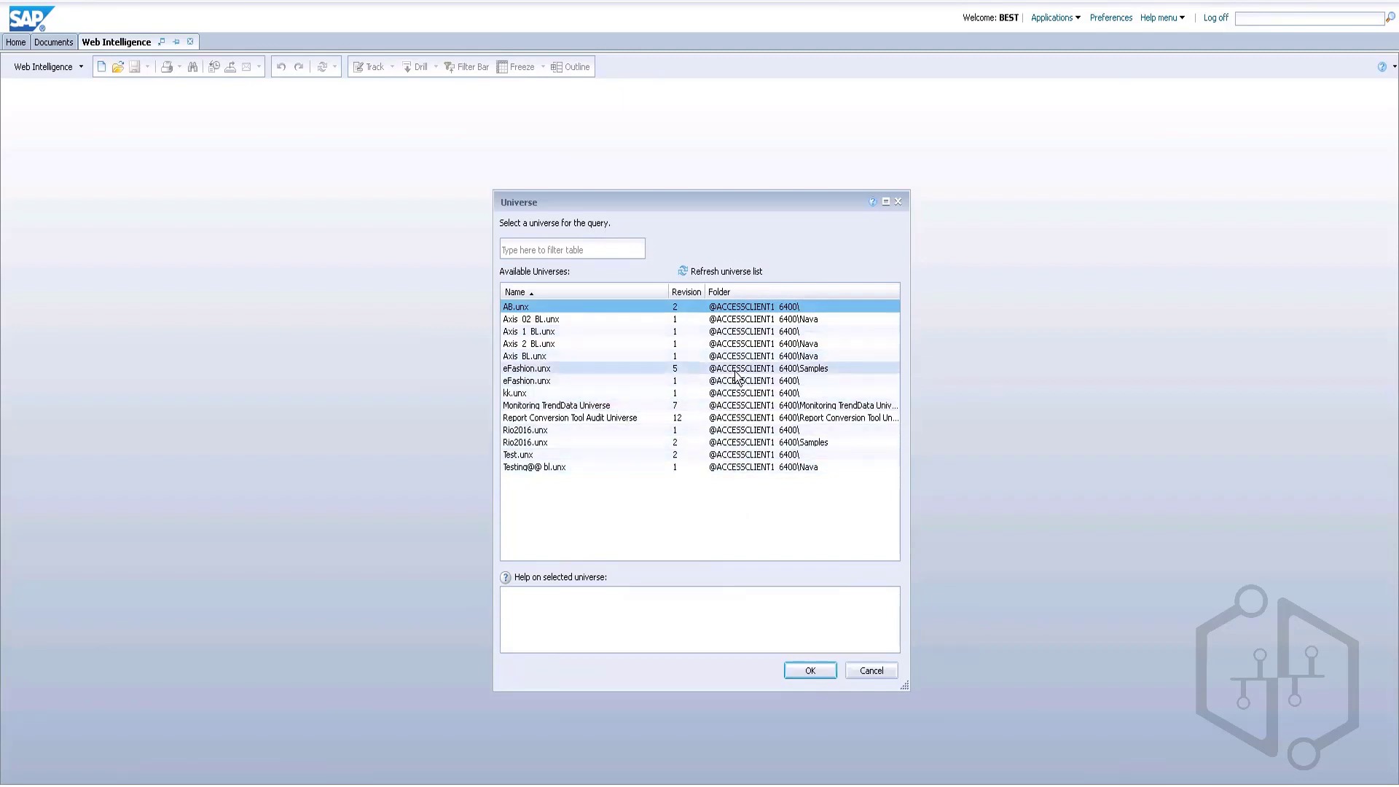
{"action": "left_click", "coordinate": [552, 378]}
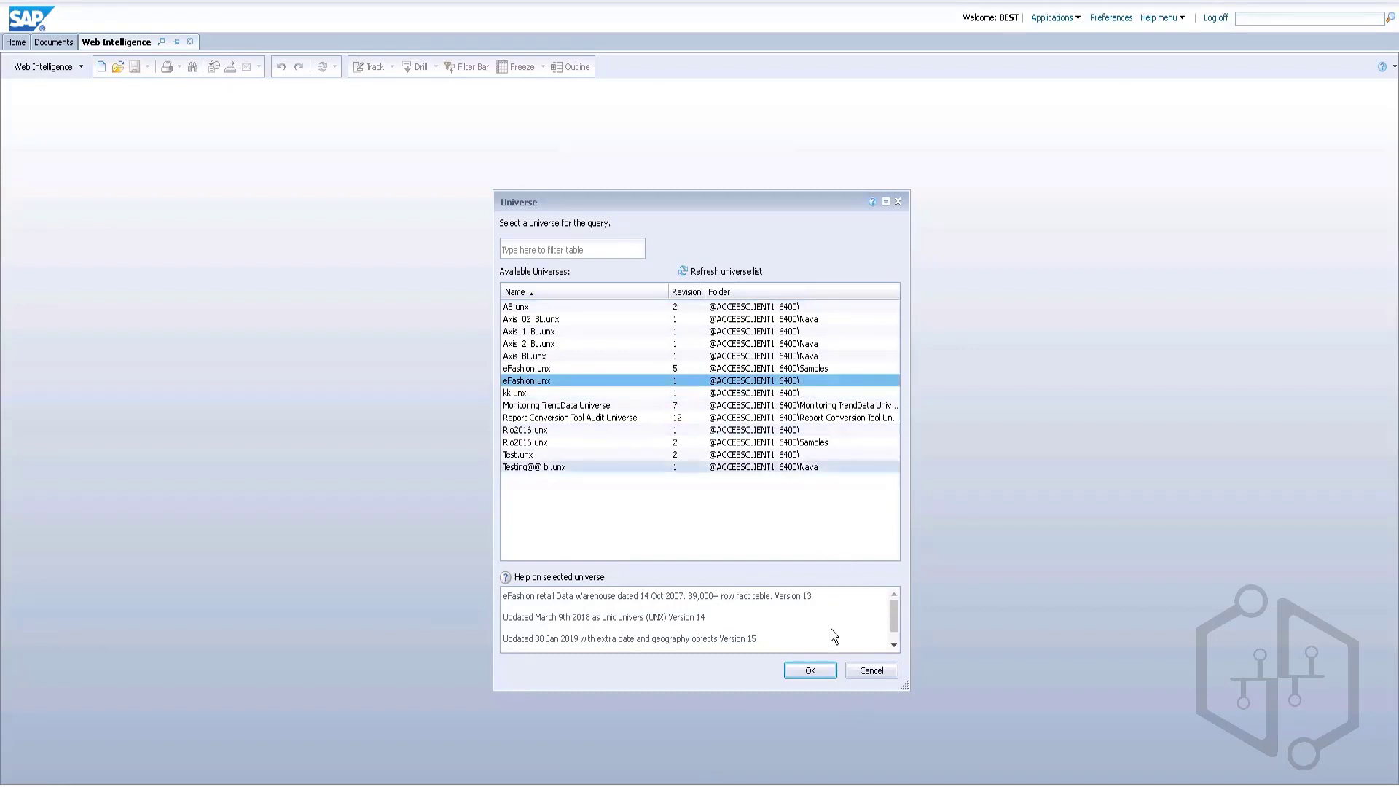
{"action": "left_click", "coordinate": [810, 673]}
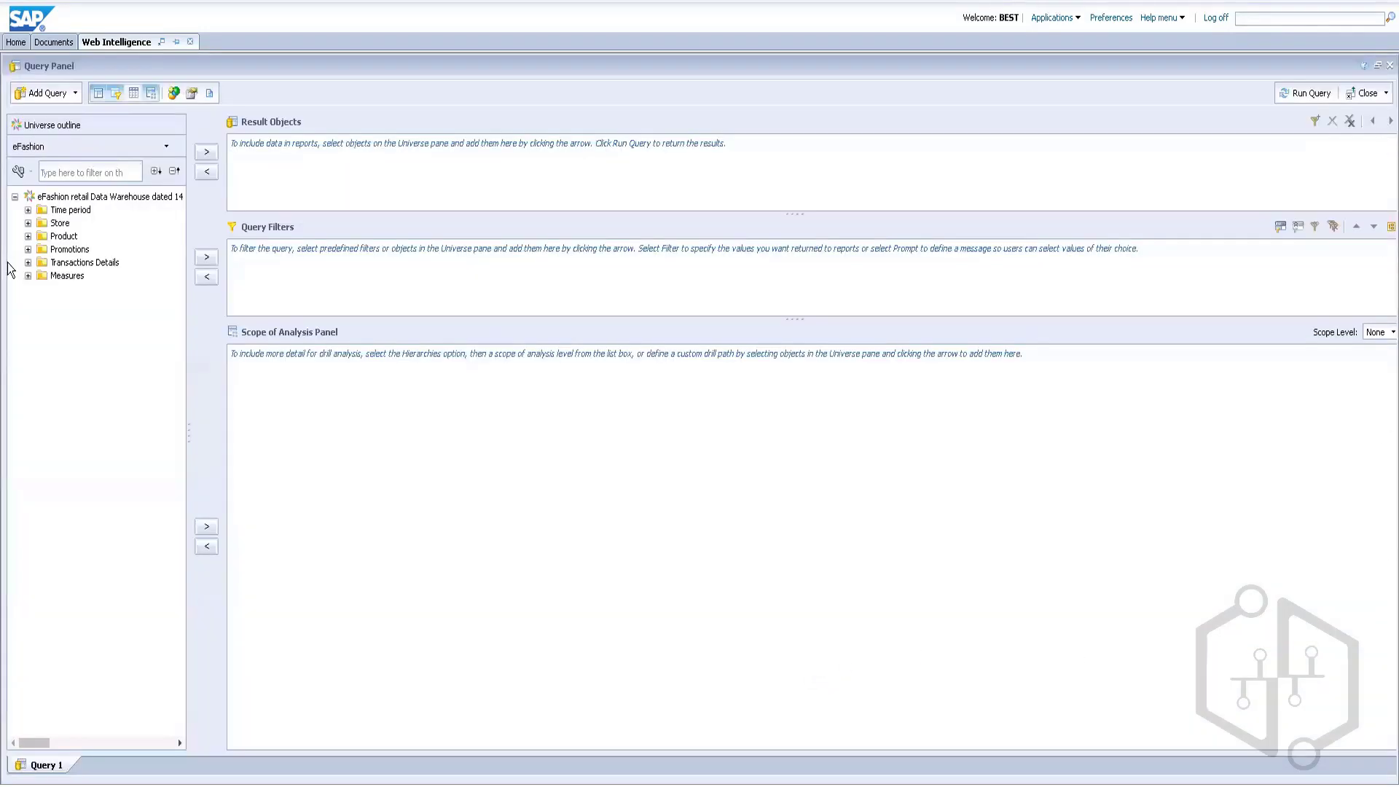
Add the Year object from the Time period folder to the result objects and run the query
{"action": "left_click", "coordinate": [28, 210]}
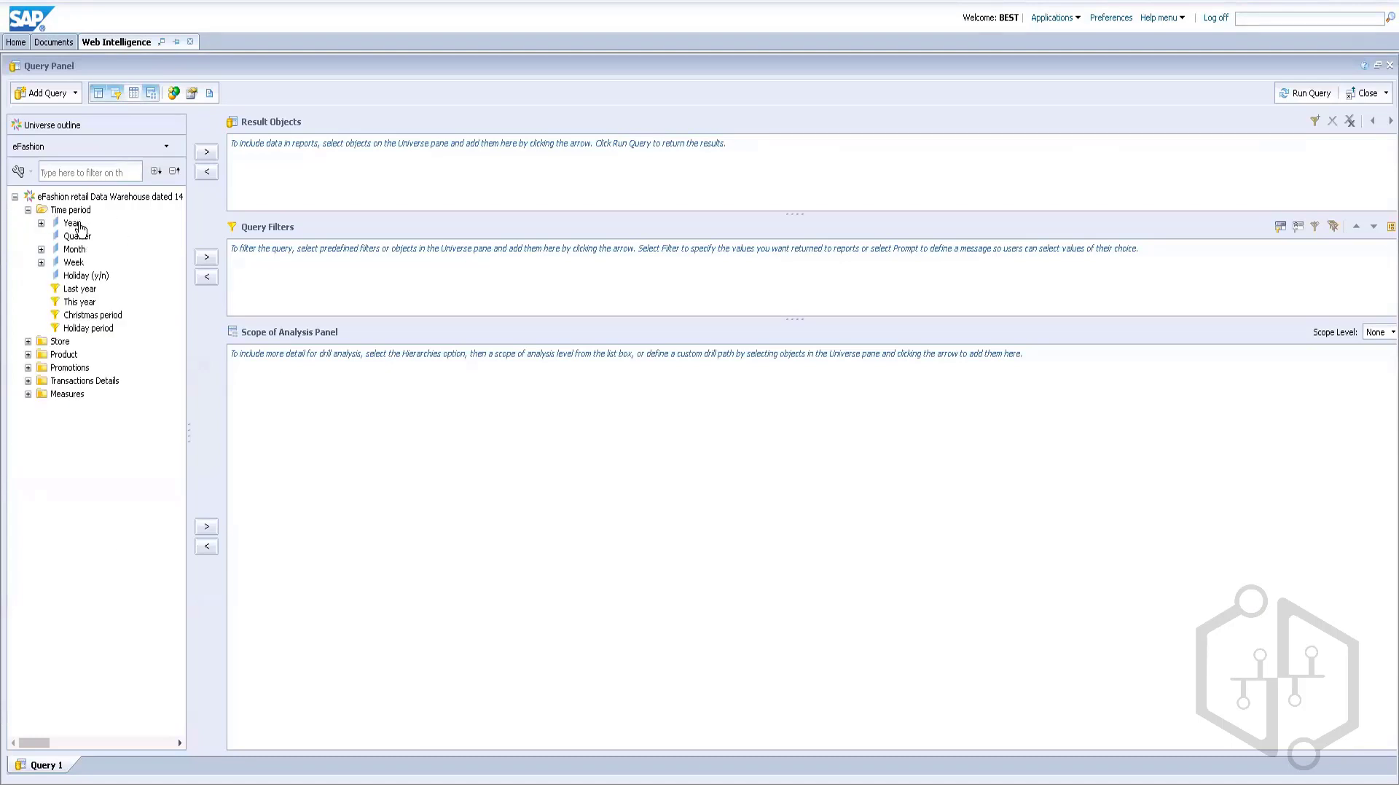
{"action": "left_click", "coordinate": [28, 209]}
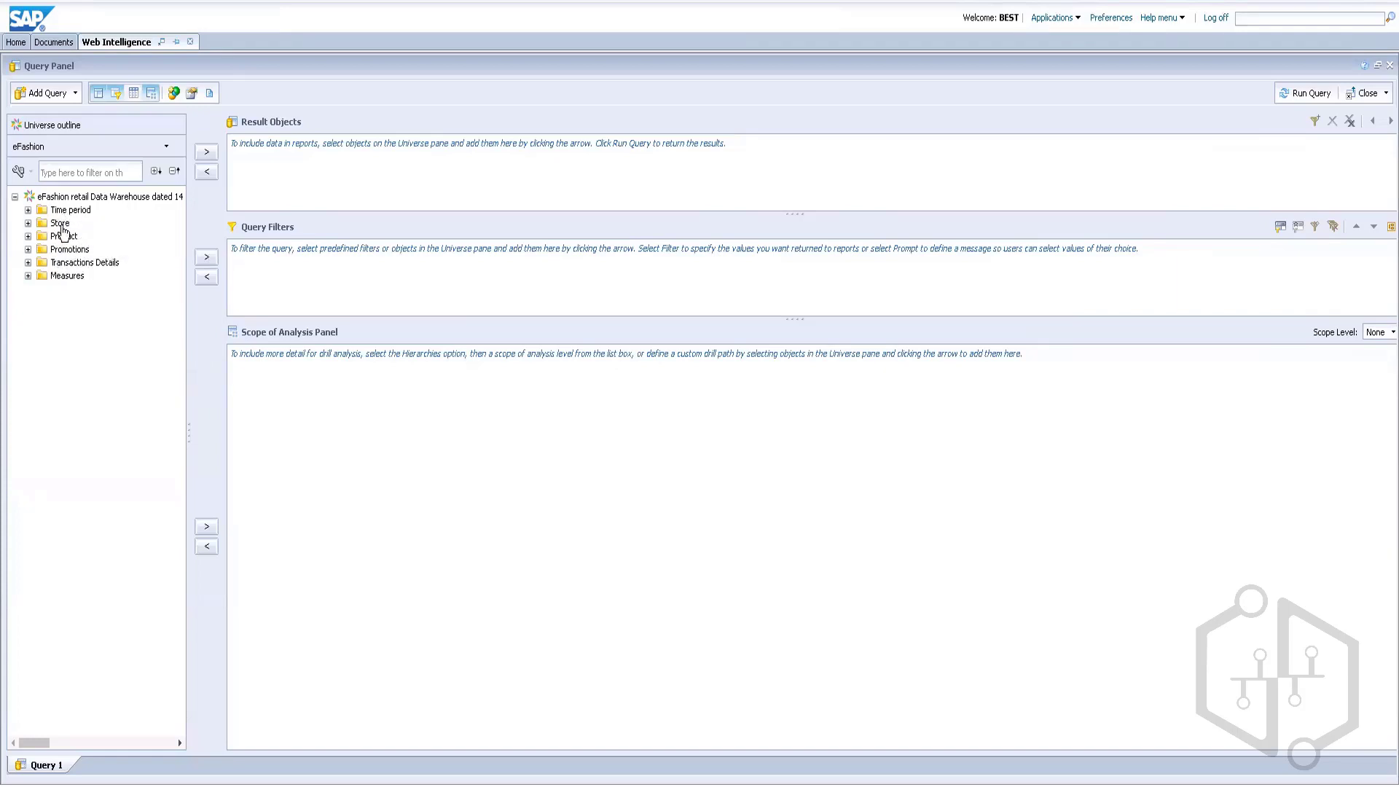
{"action": "left_click", "coordinate": [28, 210]}
{"action": "double_click", "coordinate": [72, 223]}
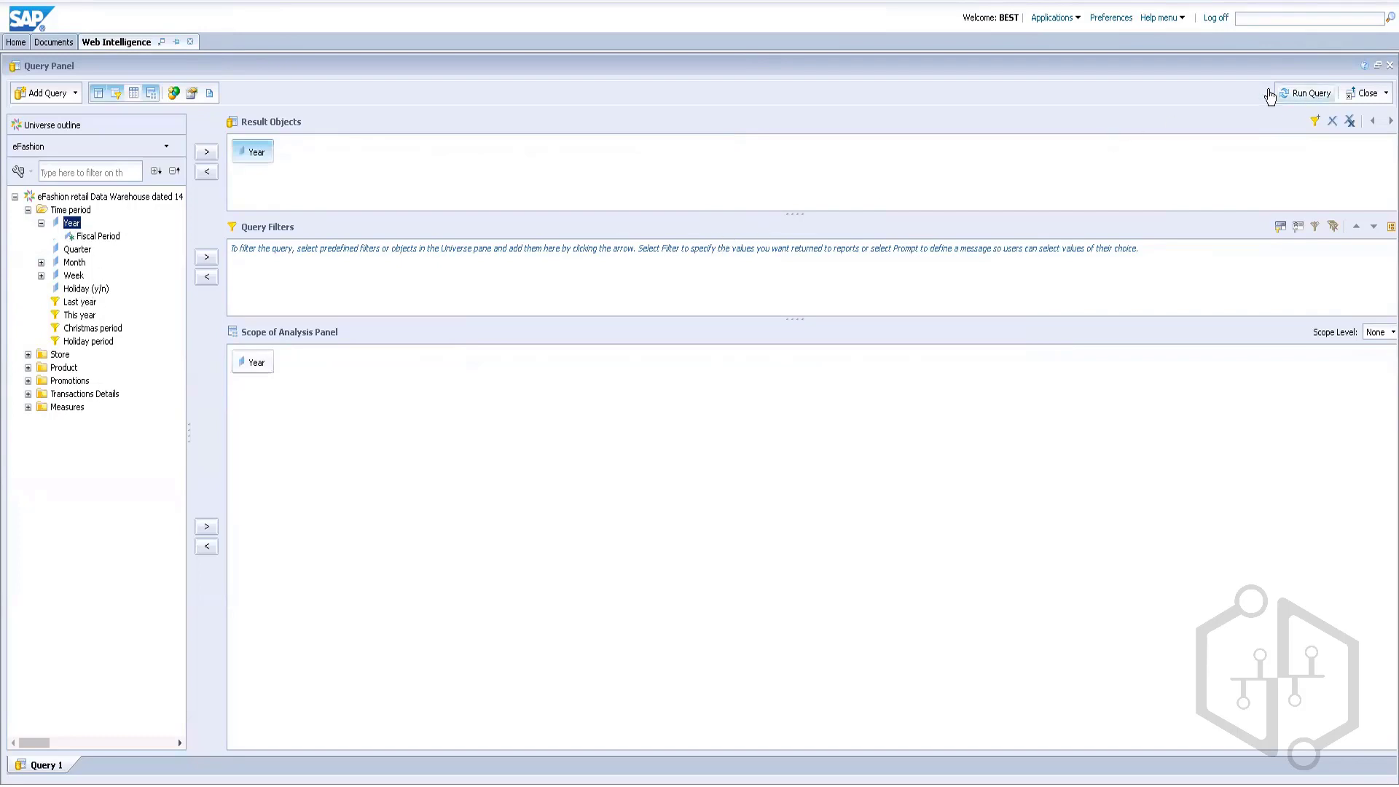
{"action": "left_click", "coordinate": [1293, 95]}
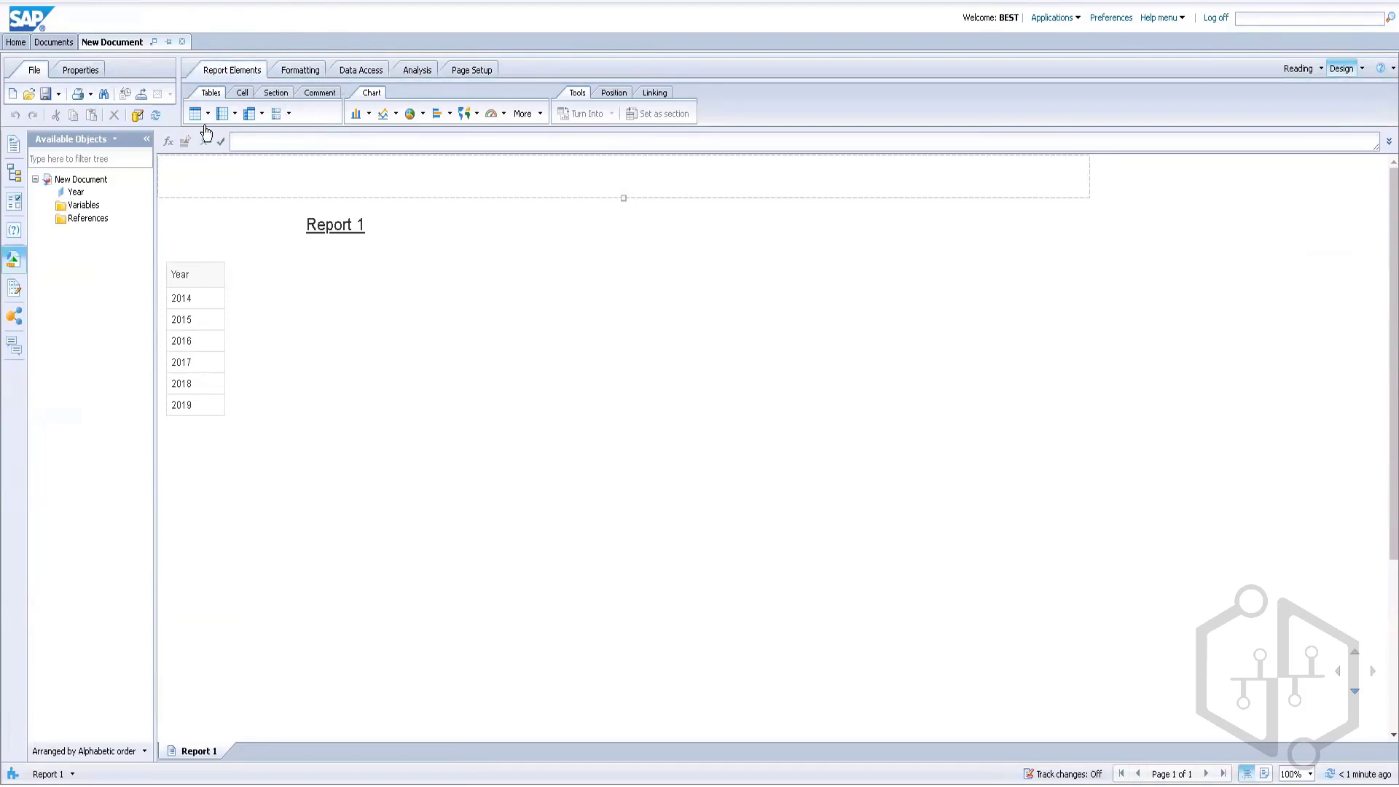
Review the save options and the available export file types for Report 1 without exporting it
{"action": "left_click", "coordinate": [59, 94]}
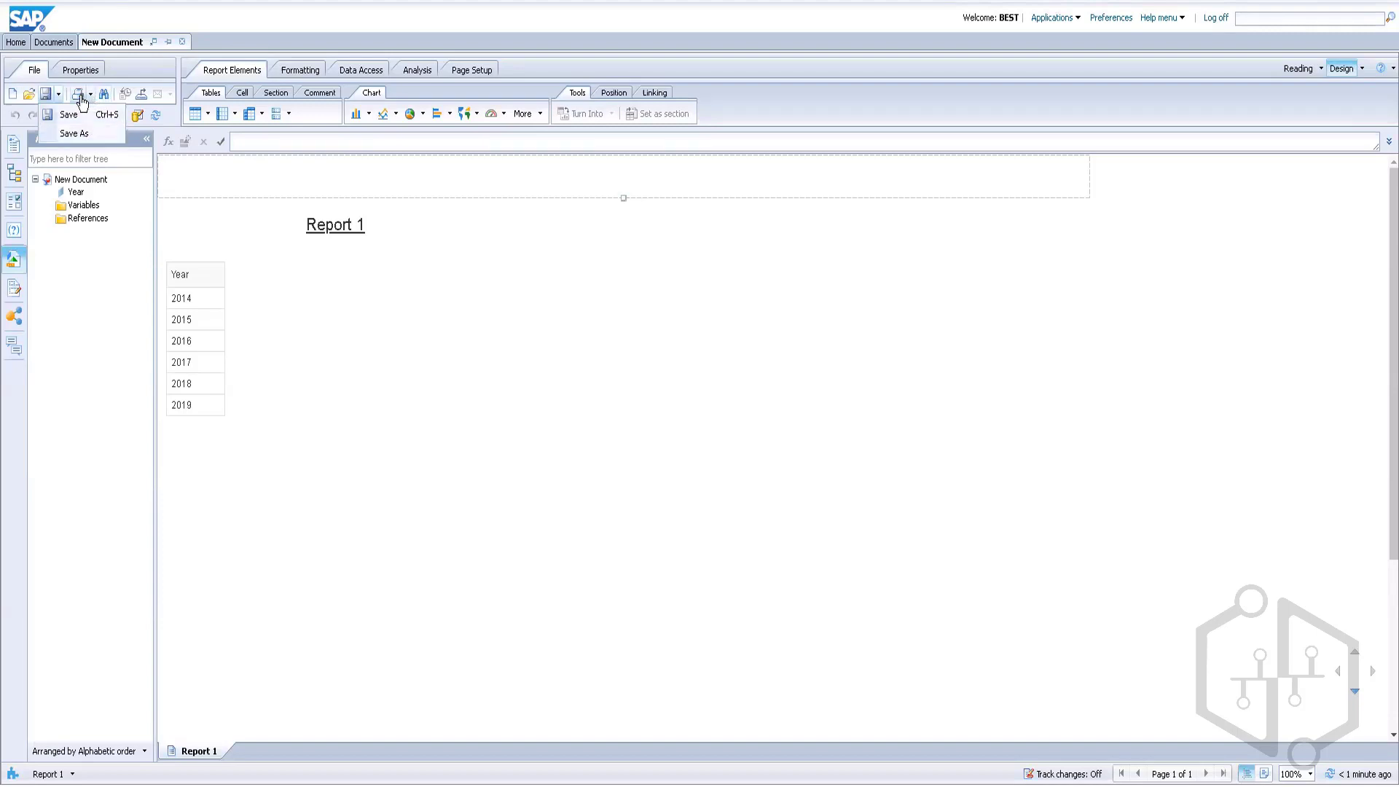
{"action": "left_click", "coordinate": [136, 100]}
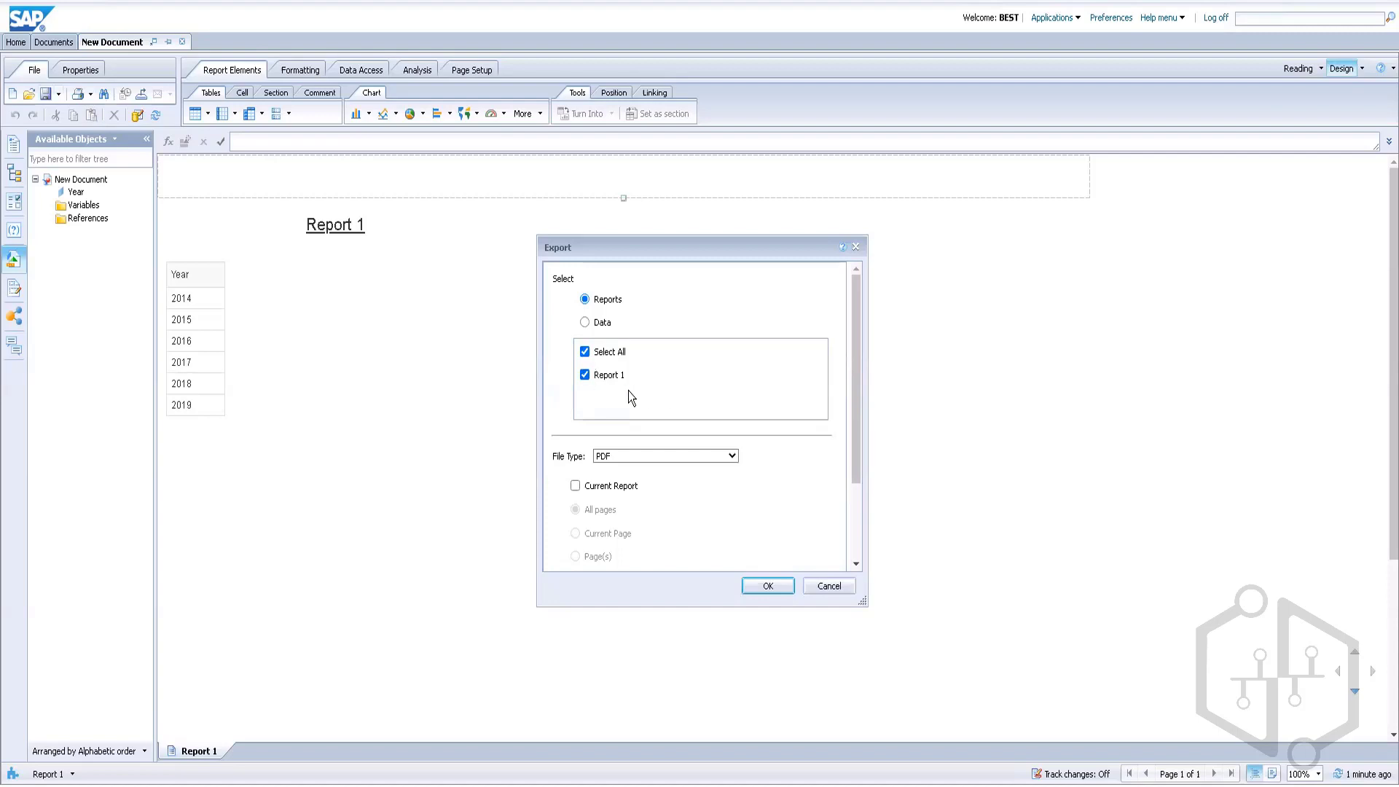
{"action": "left_click", "coordinate": [701, 456]}
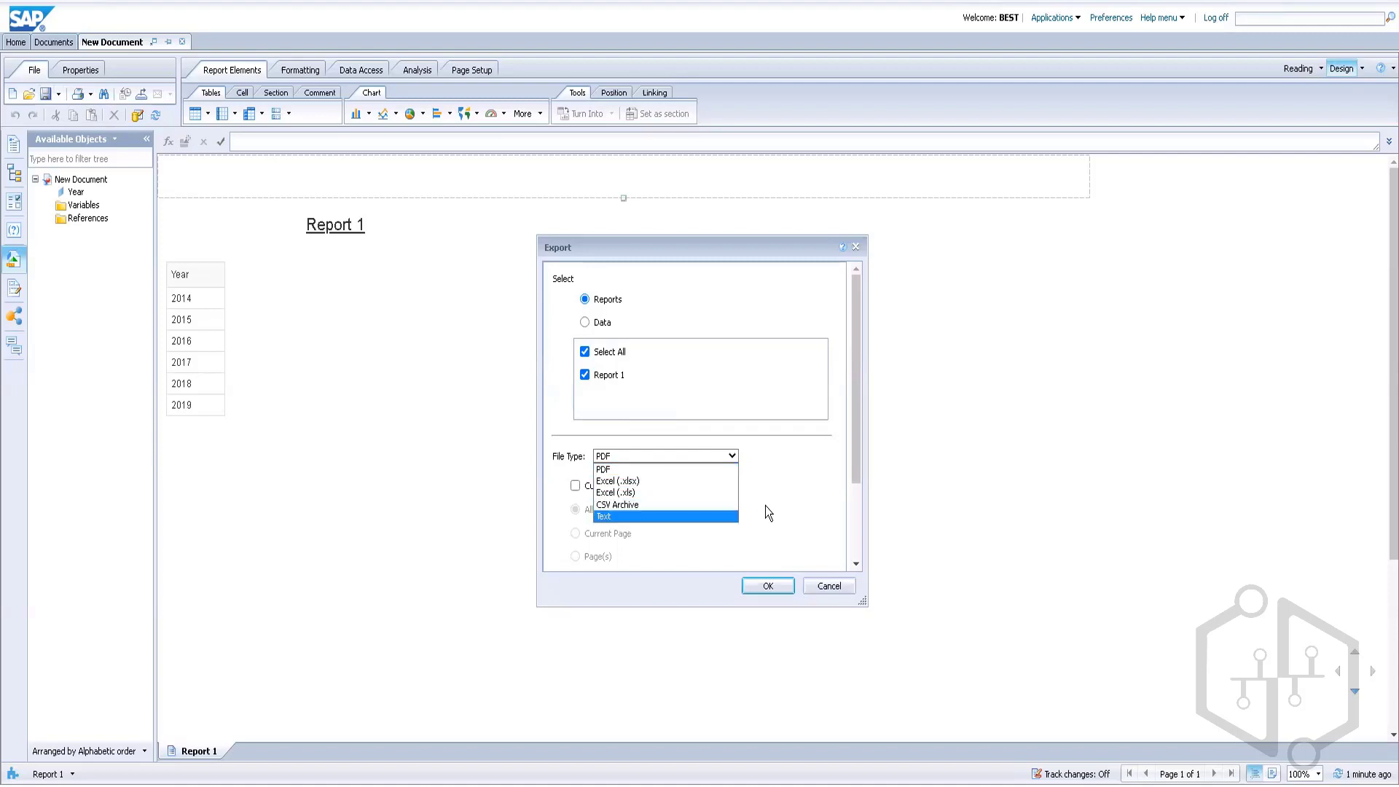
{"action": "left_click", "coordinate": [799, 488]}
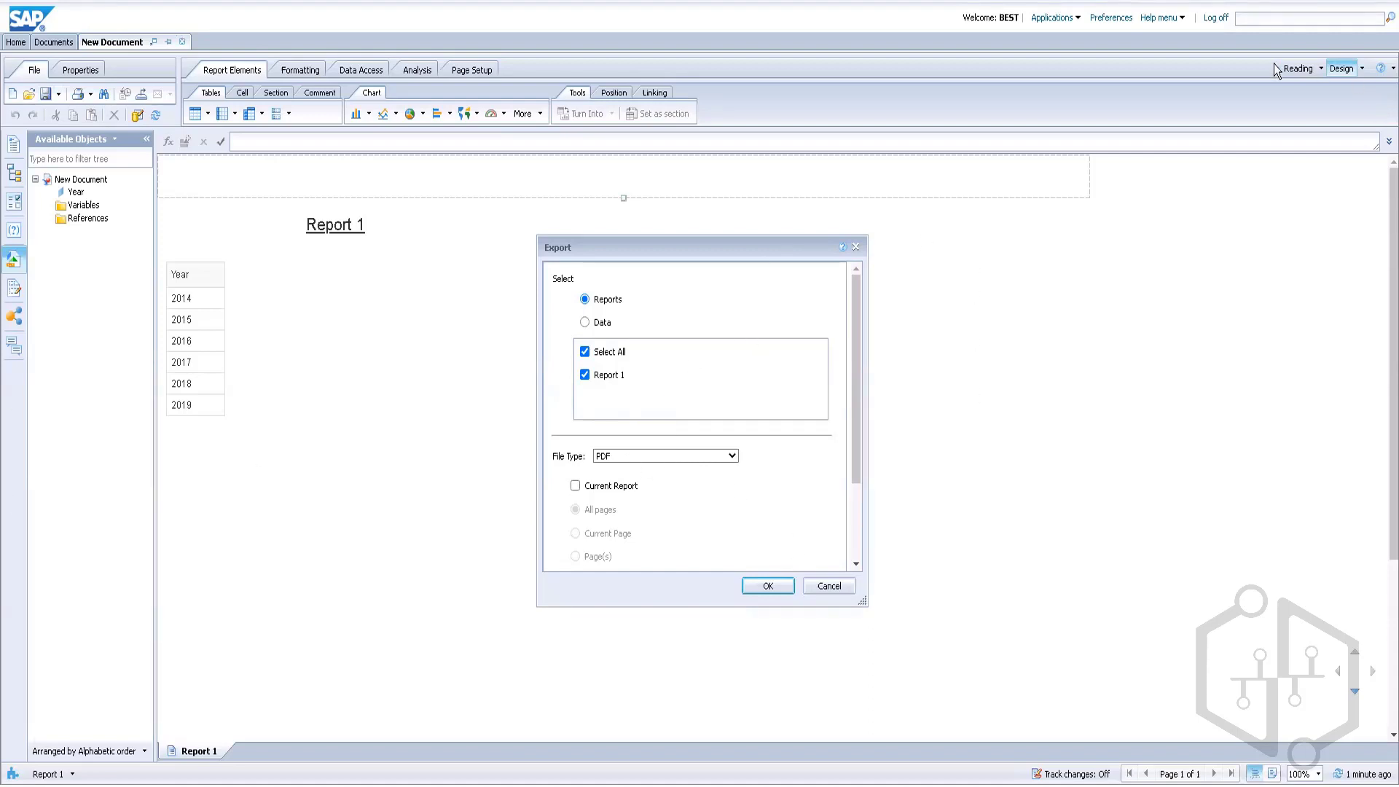
{"action": "left_click", "coordinate": [829, 587]}
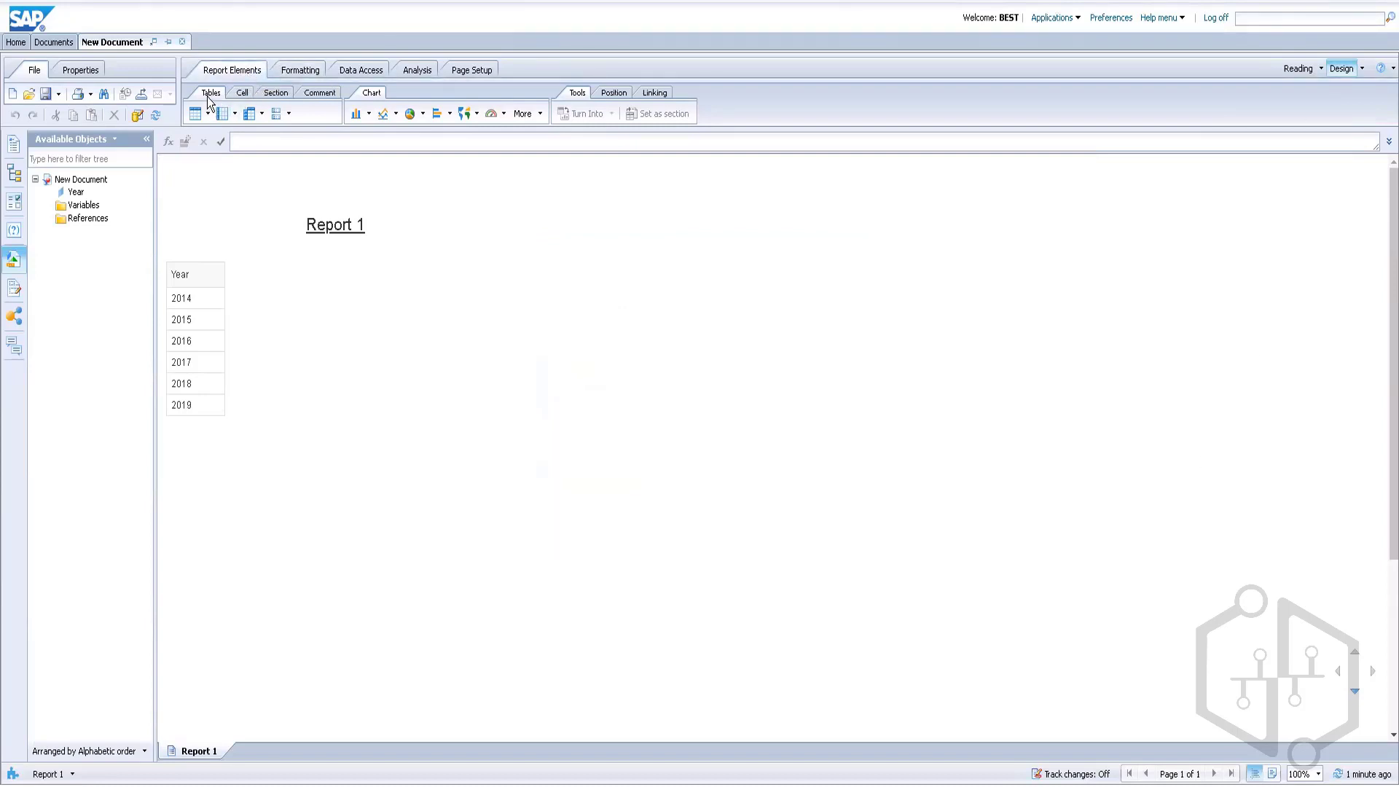
{"action": "left_click", "coordinate": [243, 98]}
{"action": "left_click", "coordinate": [320, 94]}
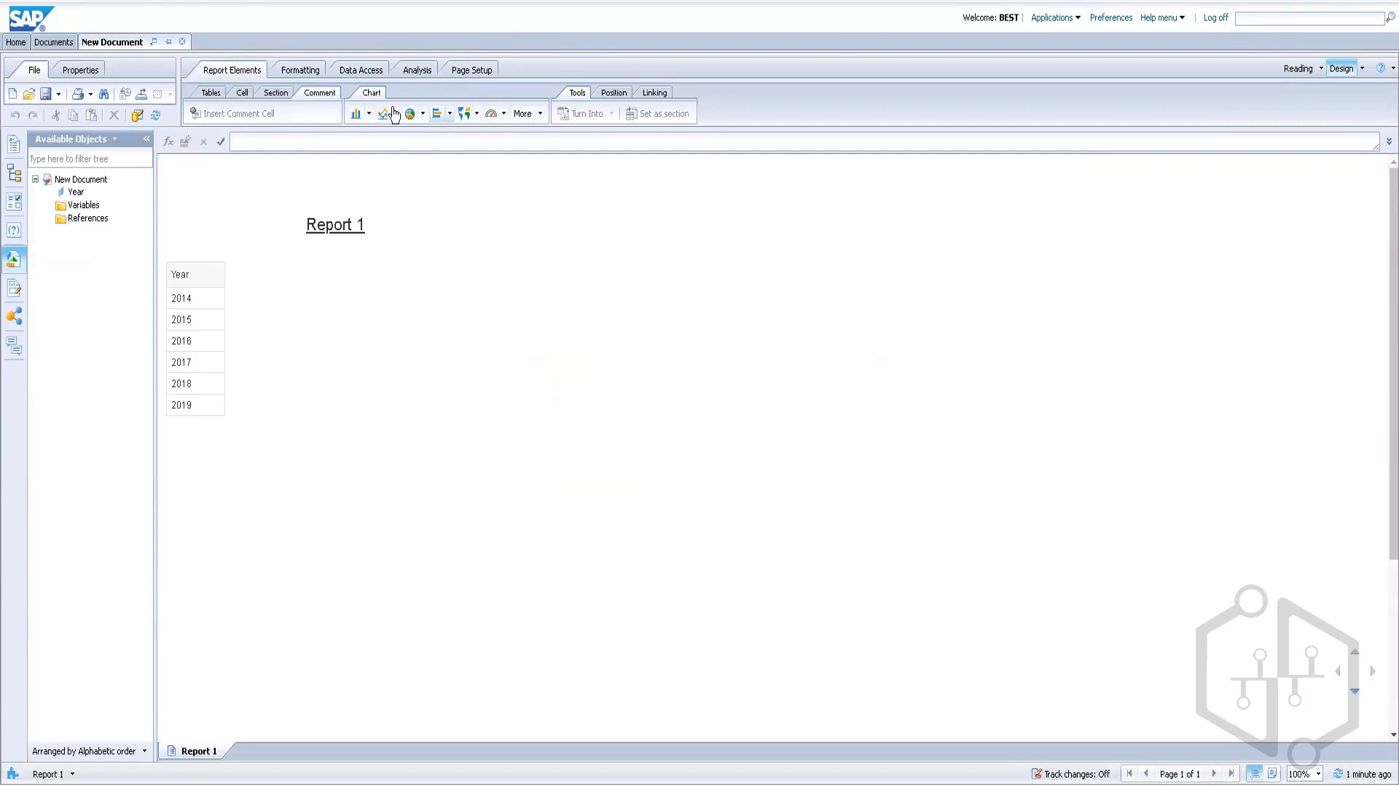
Edit the query to add Sales revenue from the Measures folder to the result objects and run the query
{"action": "left_click", "coordinate": [300, 70]}
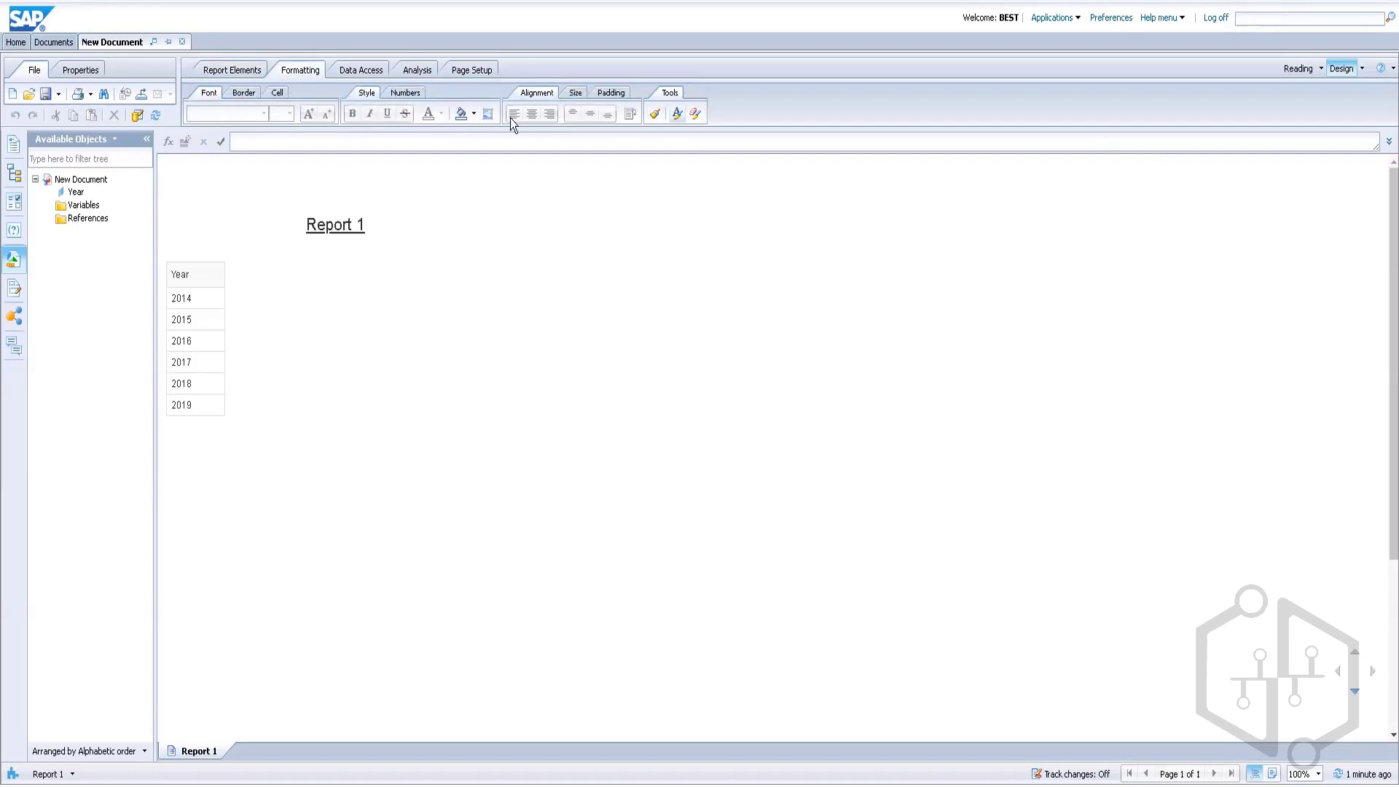
{"action": "left_click", "coordinate": [369, 76]}
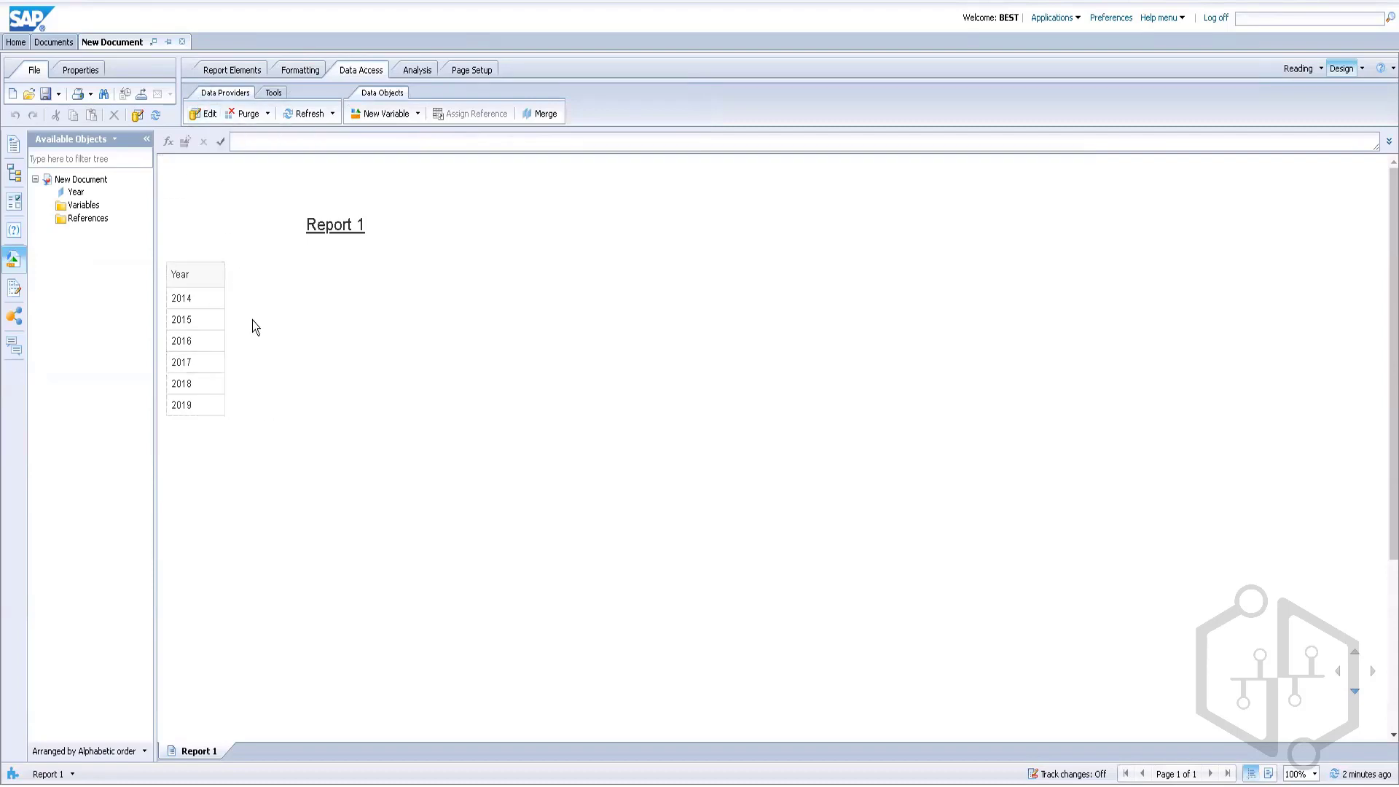
{"action": "left_click", "coordinate": [210, 116]}
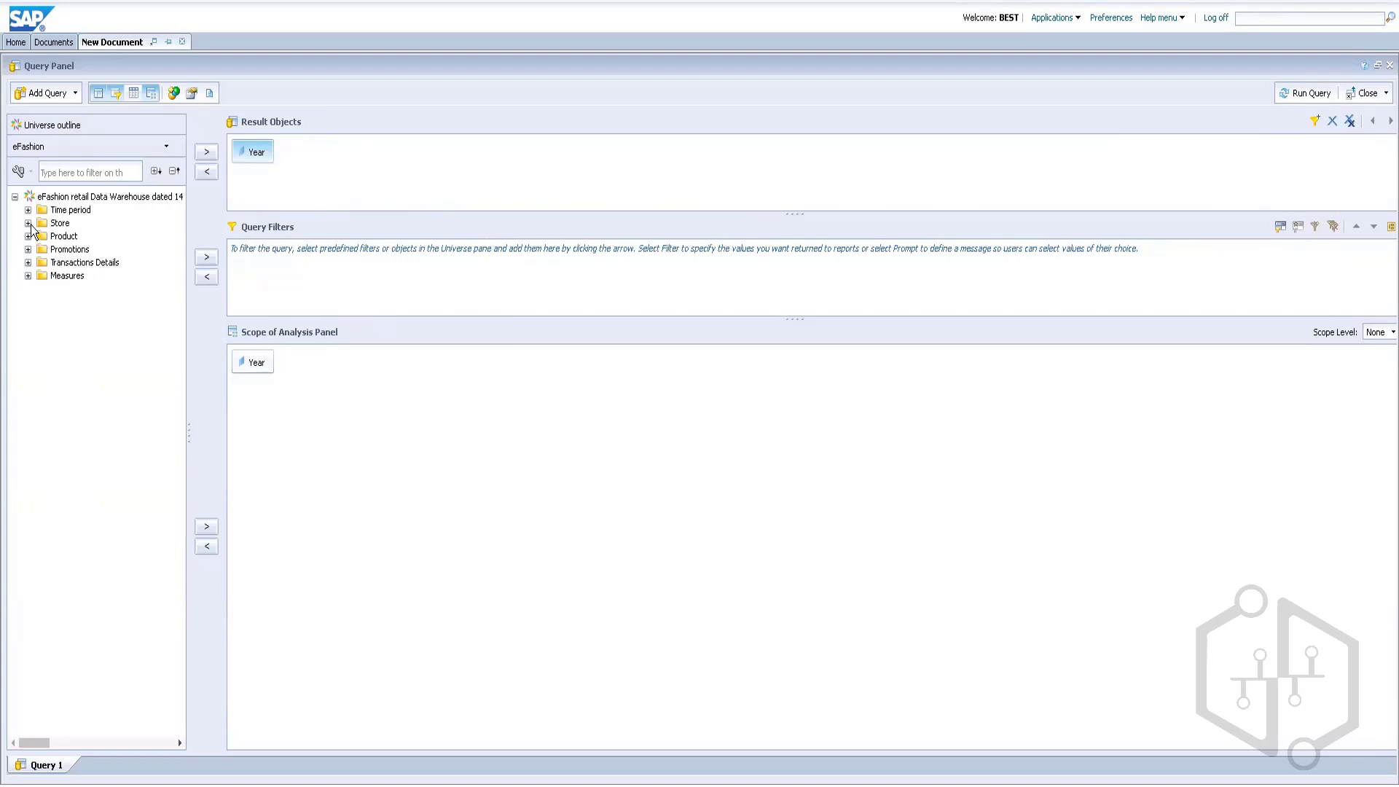
{"action": "left_click", "coordinate": [28, 275]}
{"action": "left_click", "coordinate": [73, 290]}
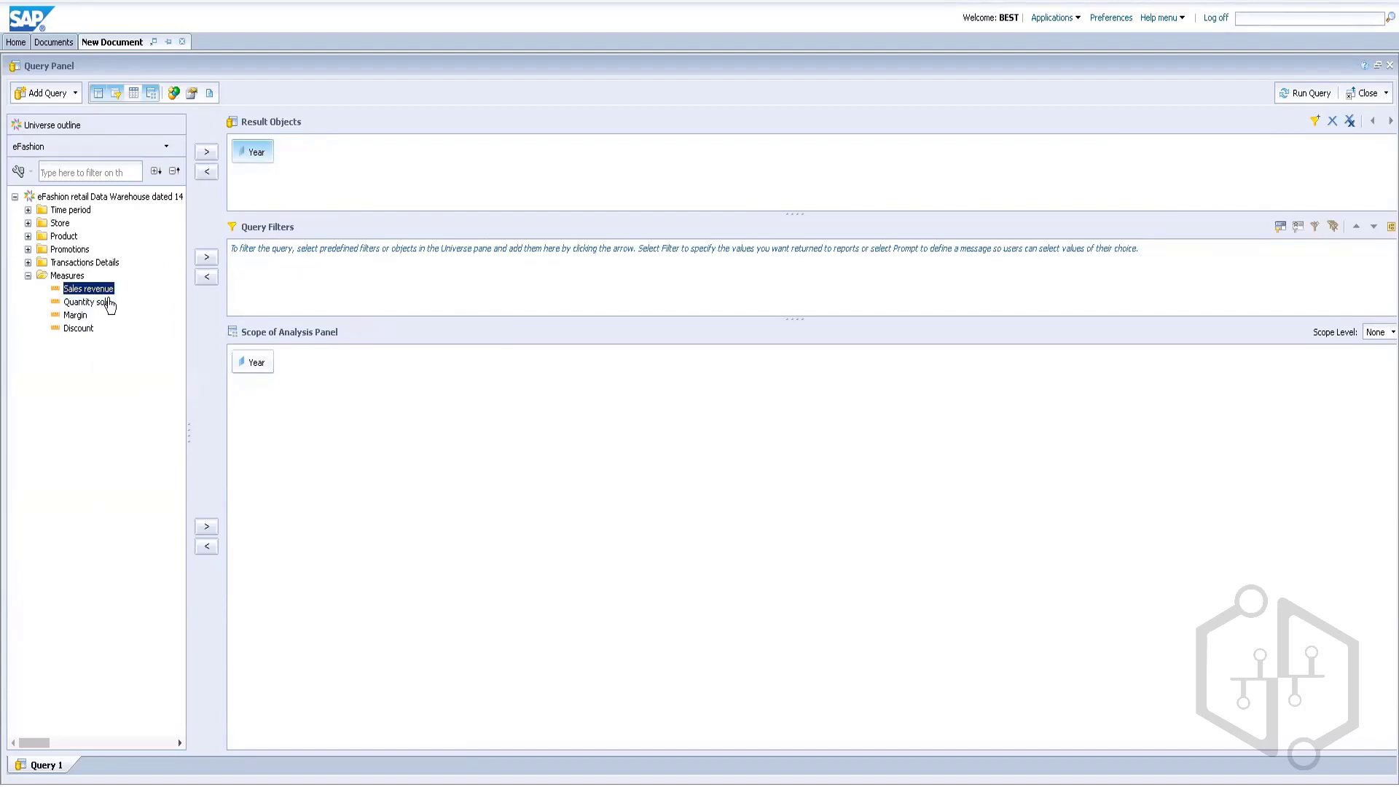
{"action": "left_click", "coordinate": [207, 152]}
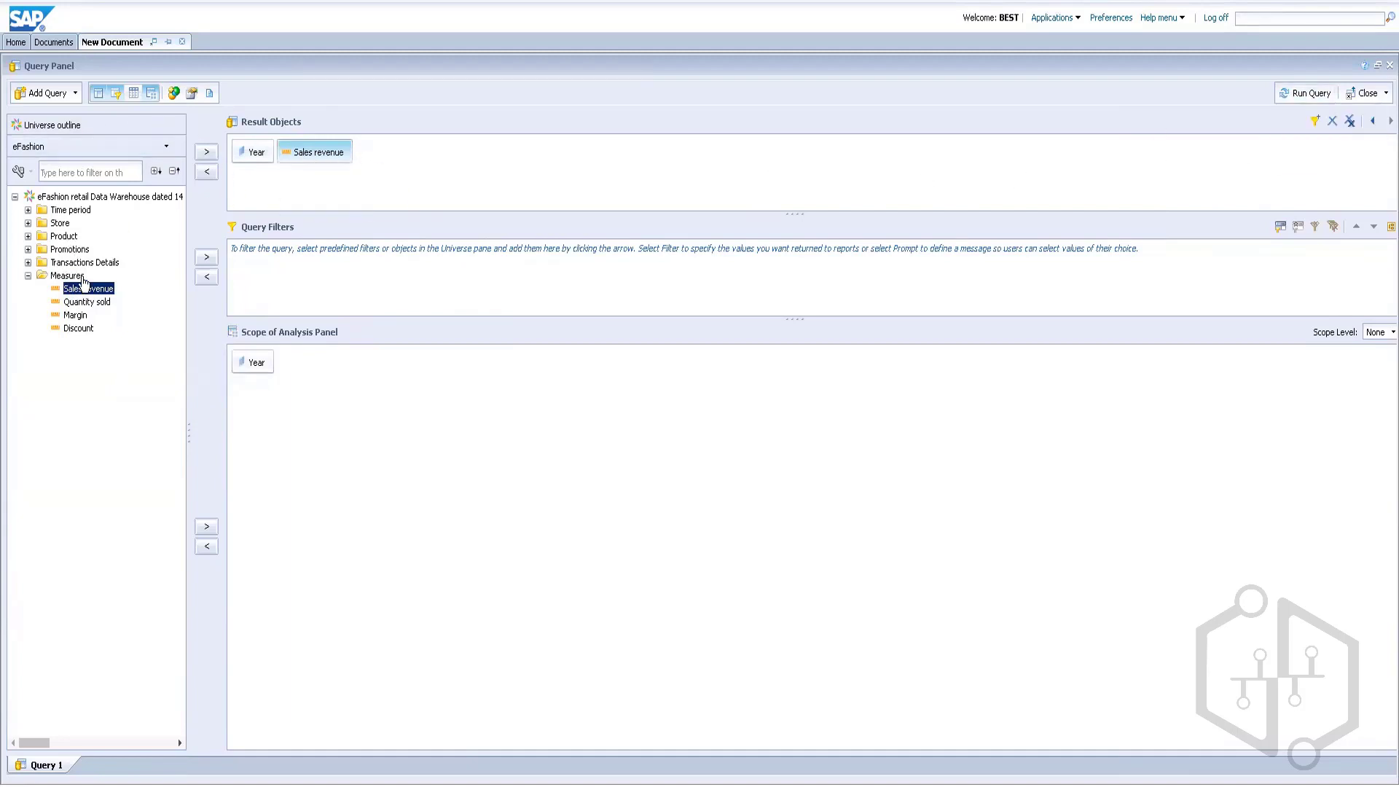
{"action": "left_click", "coordinate": [1288, 94]}
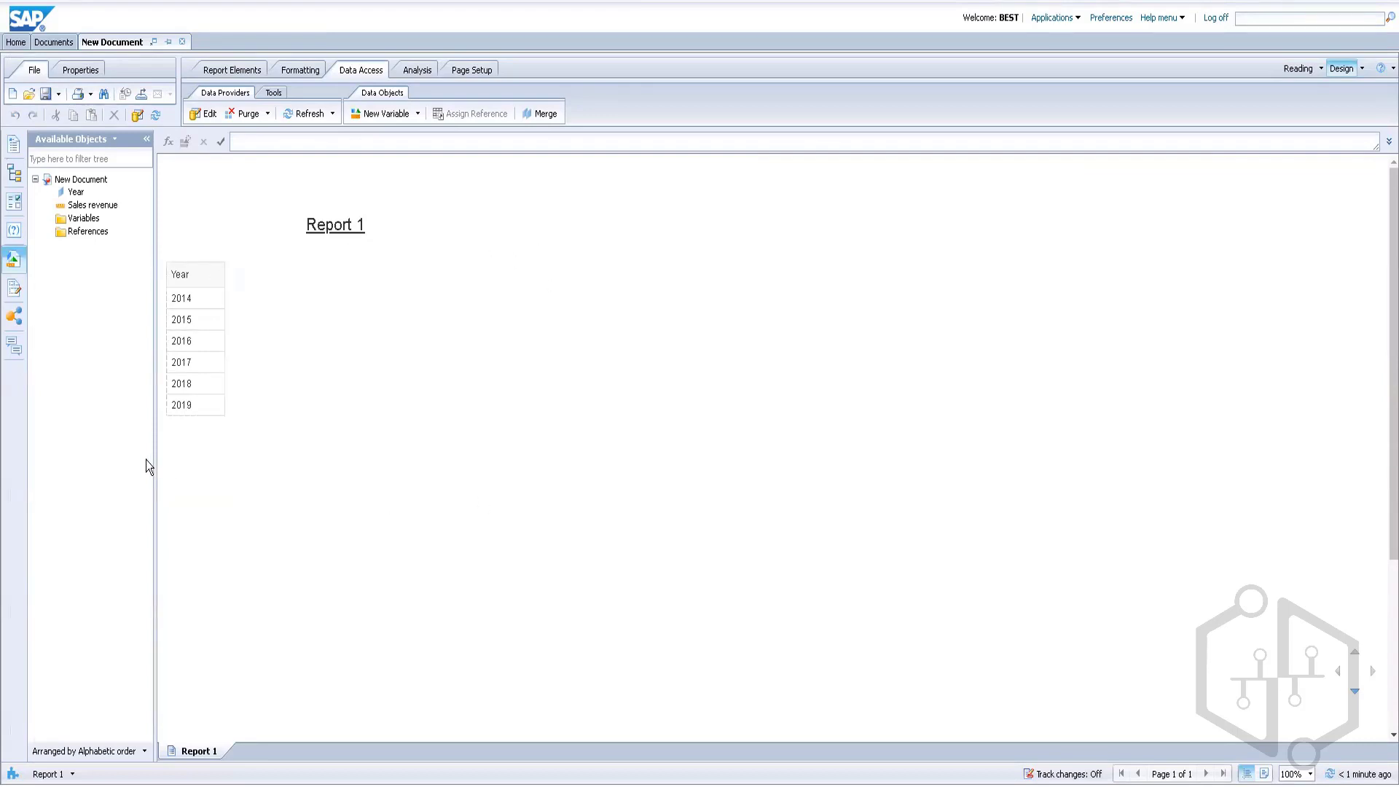
Add Sales revenue from the available objects as a column beside Year in the Report 1 table
{"action": "left_click", "coordinate": [443, 223]}
{"action": "mouse_move", "coordinate": [87, 212]}
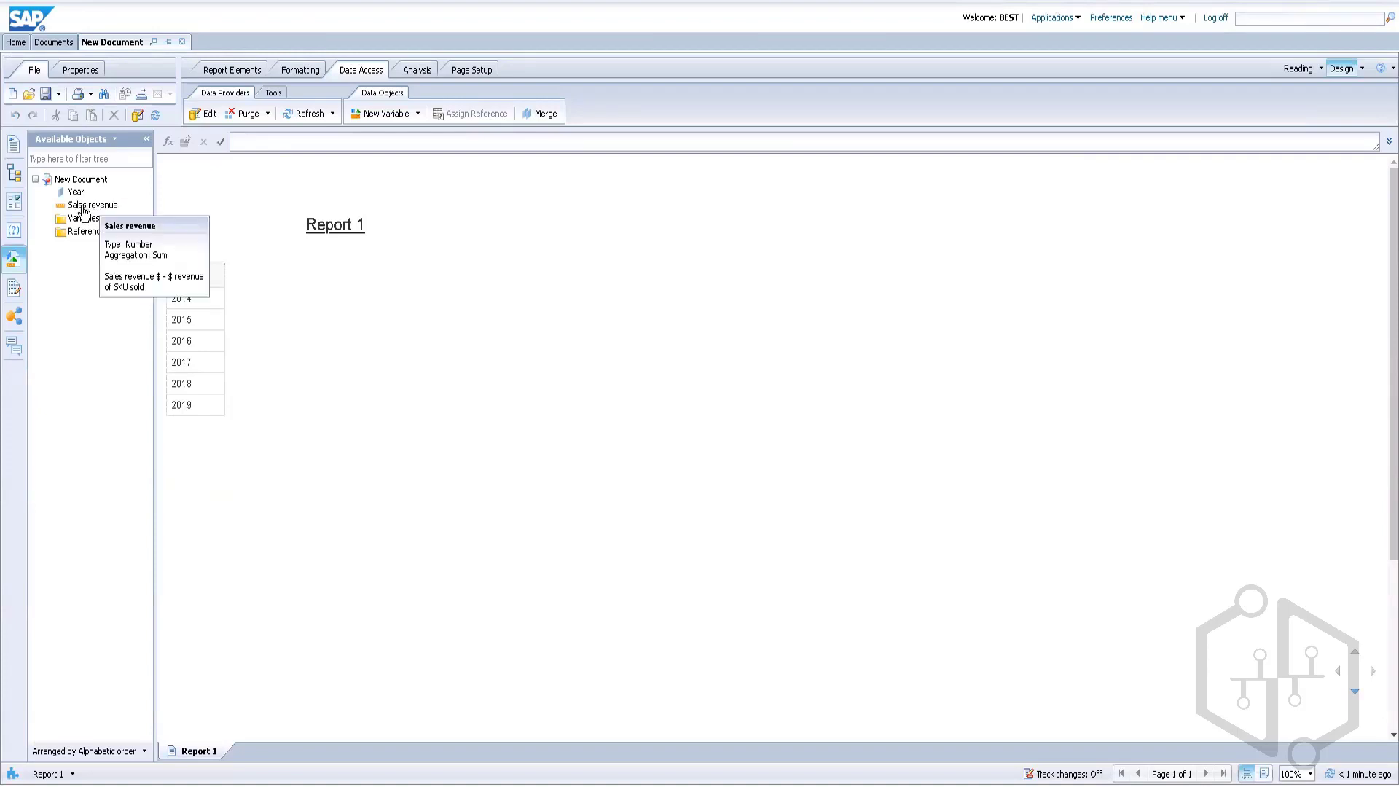
{"action": "left_click", "coordinate": [84, 212]}
{"action": "mouse_move", "coordinate": [85, 212]}
{"action": "left_mouse_down"}
{"action": "mouse_move", "coordinate": [155, 222]}
{"action": "mouse_move", "coordinate": [219, 289]}
{"action": "mouse_move", "coordinate": [645, 349]}
{"action": "mouse_move", "coordinate": [534, 399]}
{"action": "mouse_move", "coordinate": [1273, 430]}
{"action": "mouse_move", "coordinate": [718, 465]}
{"action": "mouse_move", "coordinate": [774, 442]}
{"action": "mouse_move", "coordinate": [639, 432]}
{"action": "mouse_move", "coordinate": [864, 399]}
{"action": "mouse_move", "coordinate": [755, 426]}
{"action": "mouse_move", "coordinate": [1003, 419]}
{"action": "mouse_move", "coordinate": [655, 408]}
{"action": "mouse_move", "coordinate": [262, 330]}
{"action": "mouse_move", "coordinate": [219, 293]}
{"action": "mouse_move", "coordinate": [275, 276]}
{"action": "mouse_move", "coordinate": [272, 351]}
{"action": "mouse_move", "coordinate": [221, 269]}
{"action": "mouse_move", "coordinate": [262, 365]}
{"action": "mouse_move", "coordinate": [255, 325]}
{"action": "mouse_move", "coordinate": [218, 284]}
{"action": "left_mouse_up"}
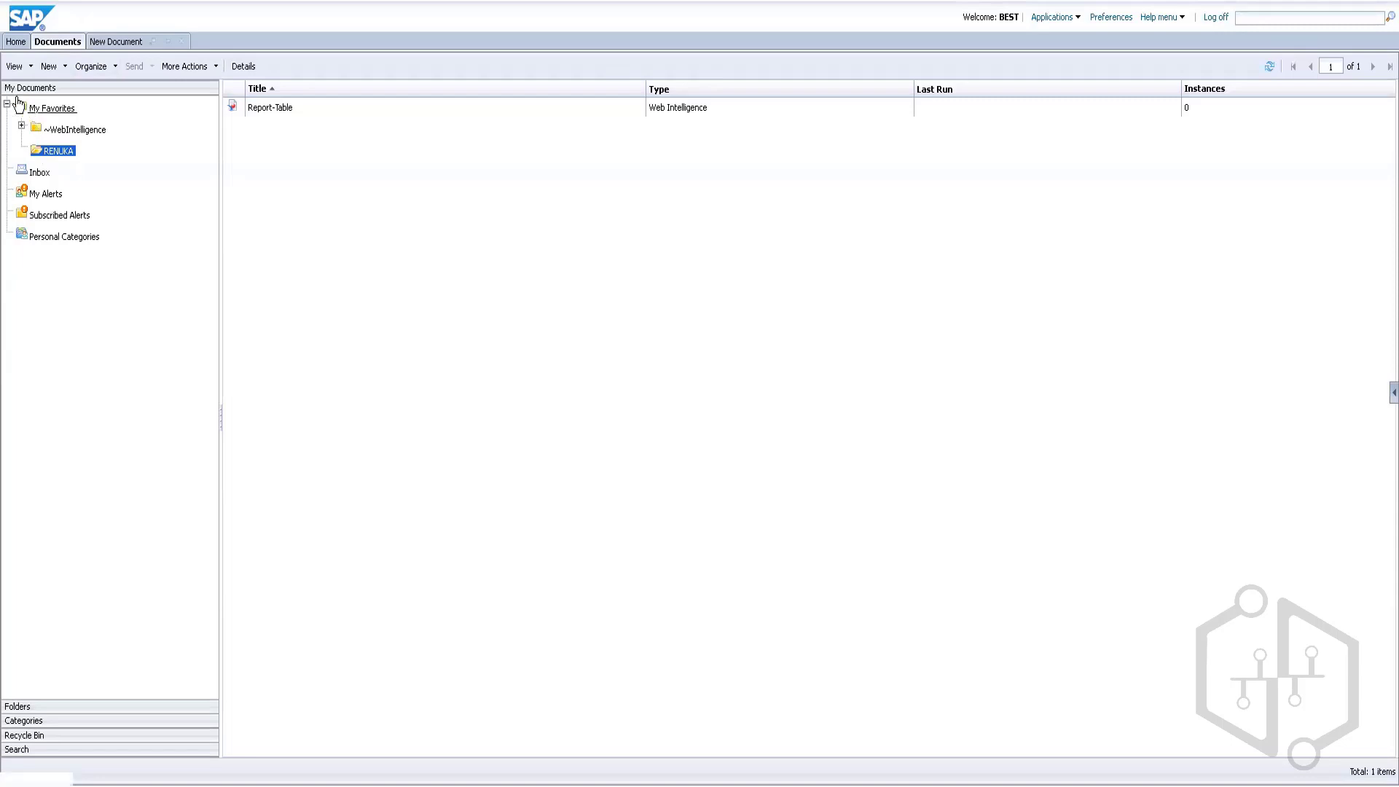
Switch to the document list and open the VB Report Practice document from its subfolder in Public Folders
{"action": "left_click", "coordinate": [18, 705]}
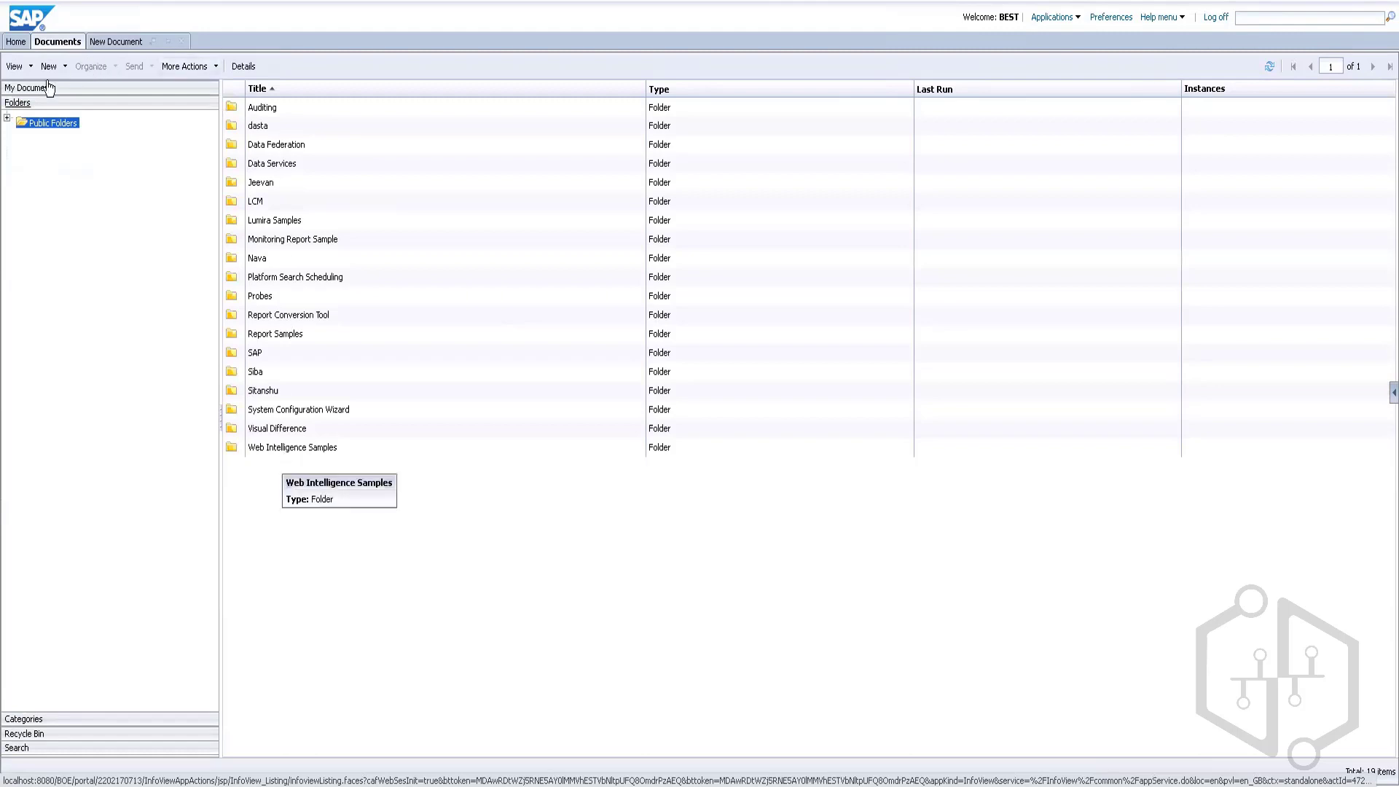
{"action": "left_click", "coordinate": [43, 88]}
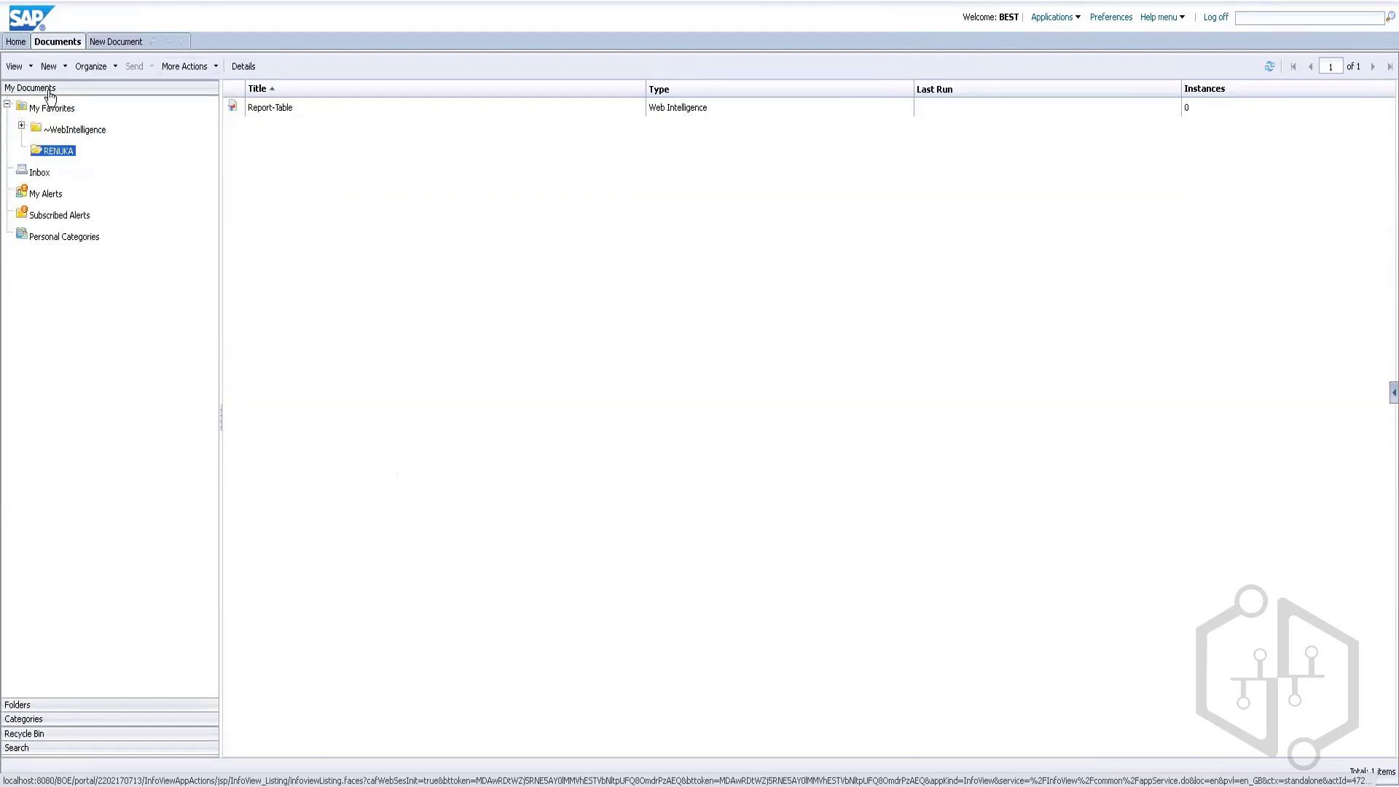
{"action": "left_click", "coordinate": [21, 707]}
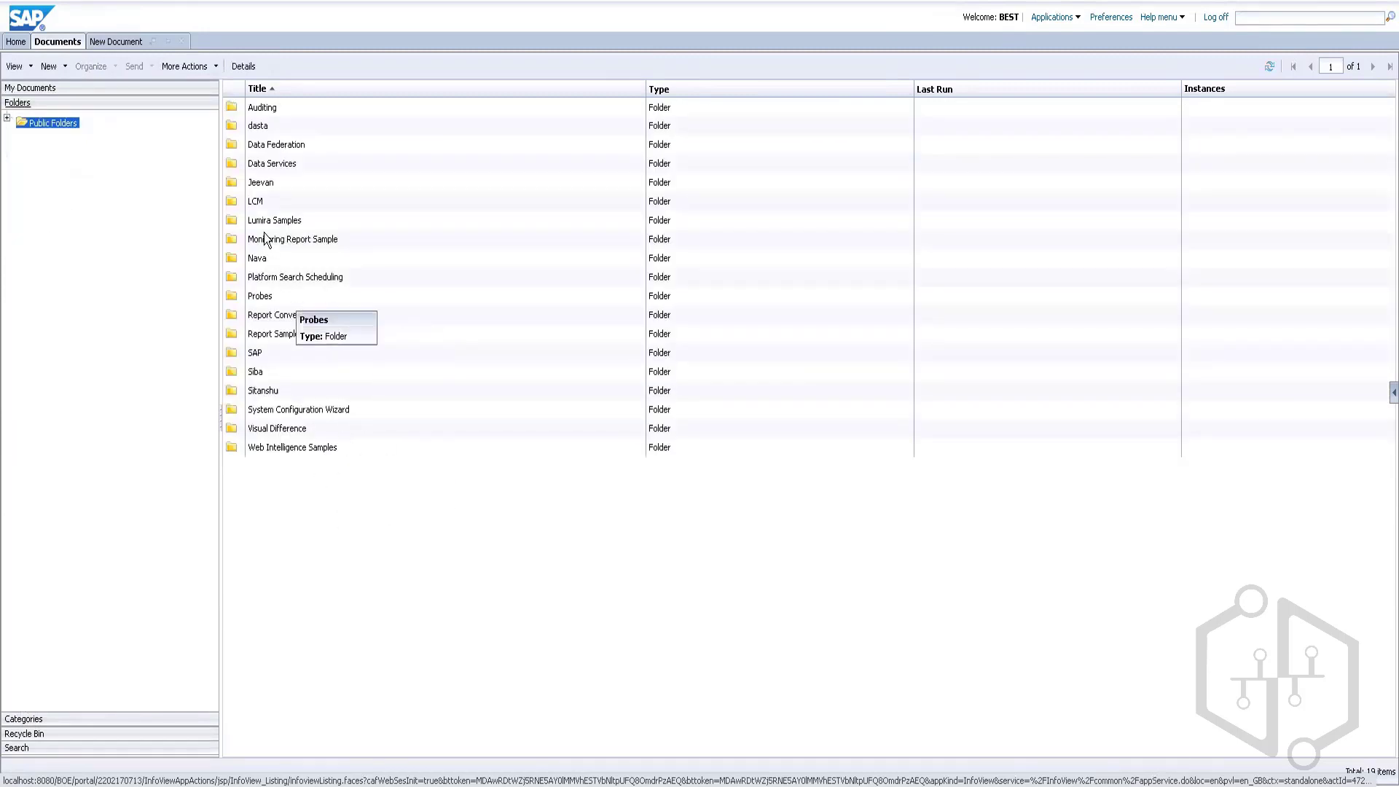
{"action": "double_click", "coordinate": [262, 188]}
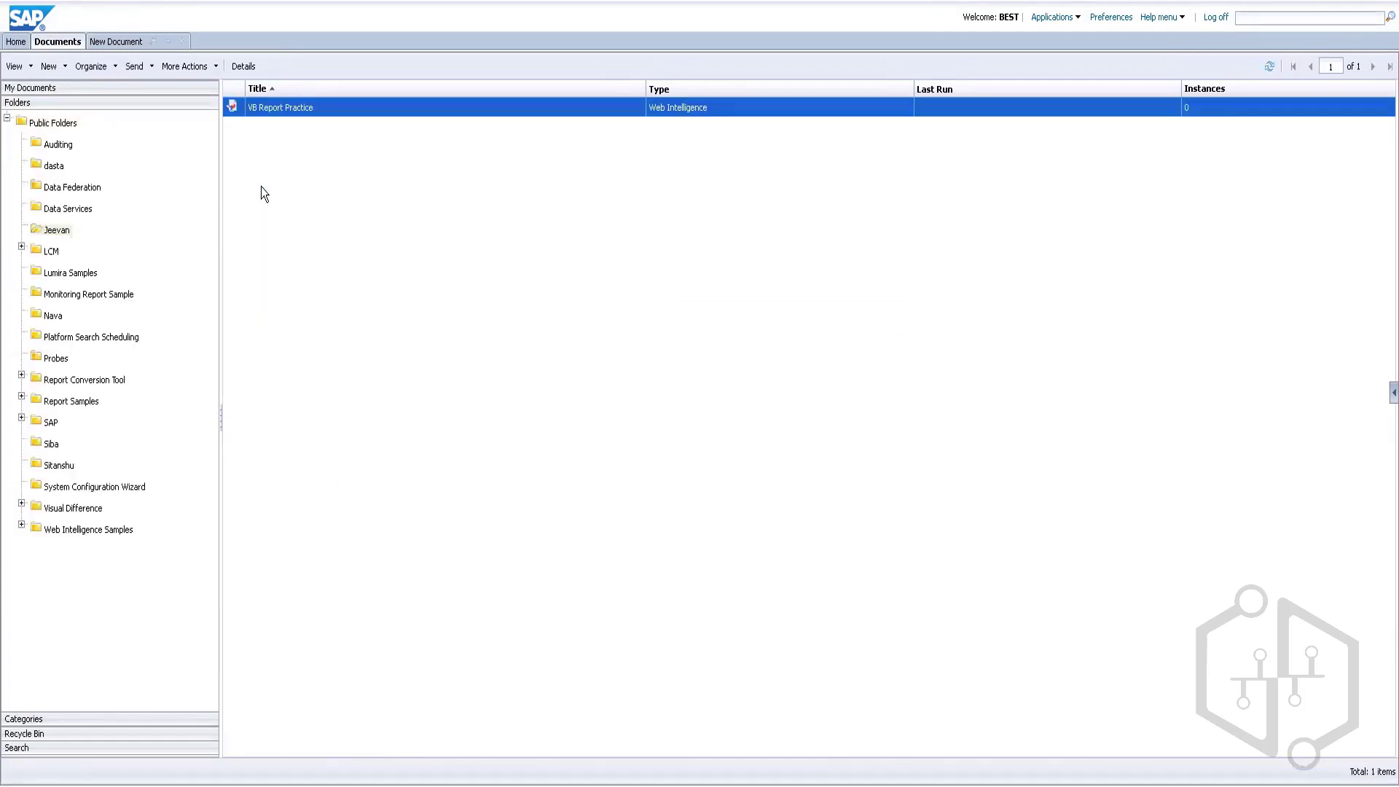
{"action": "double_click", "coordinate": [304, 111]}
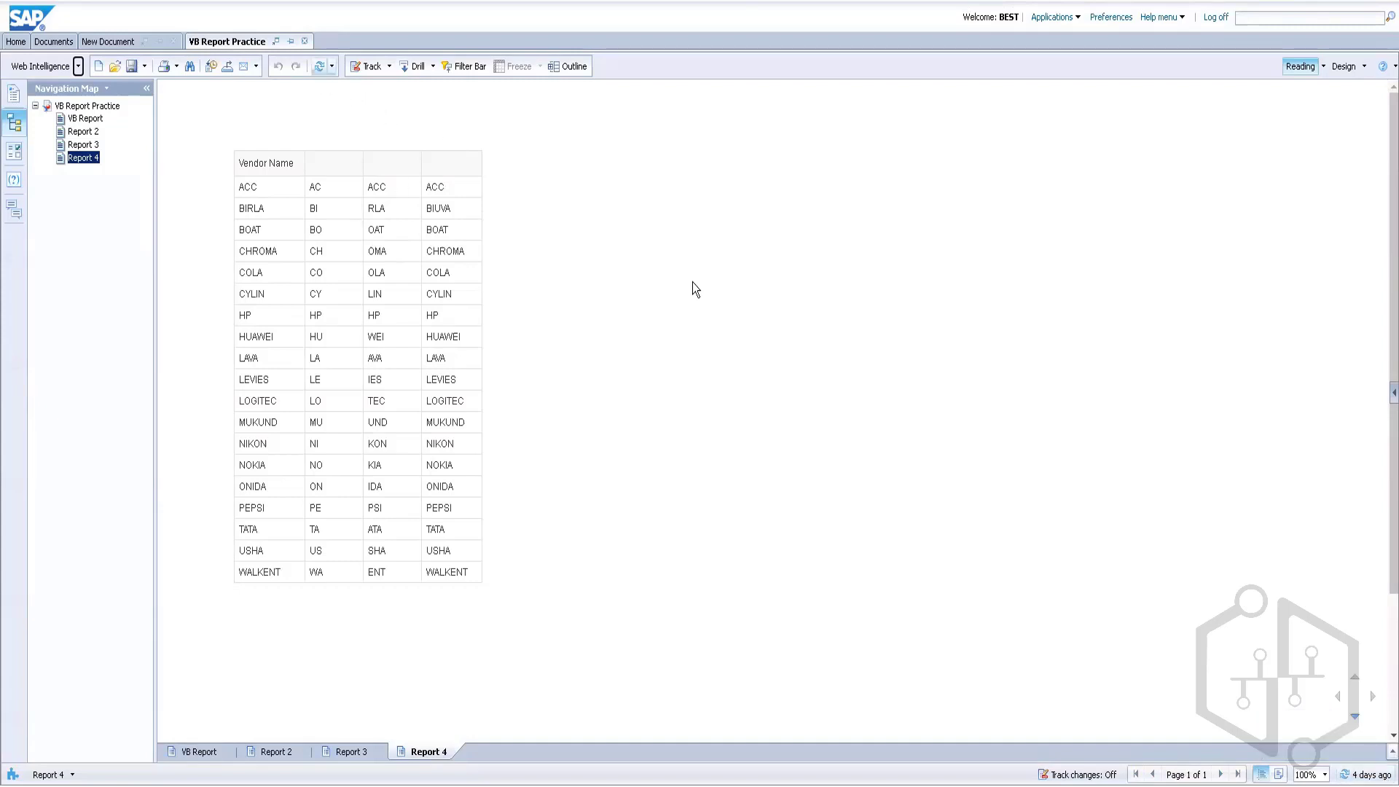
Refresh the VB Report Practice data and view Report 3, Report 2 and VB Report
{"action": "left_click", "coordinate": [321, 69]}
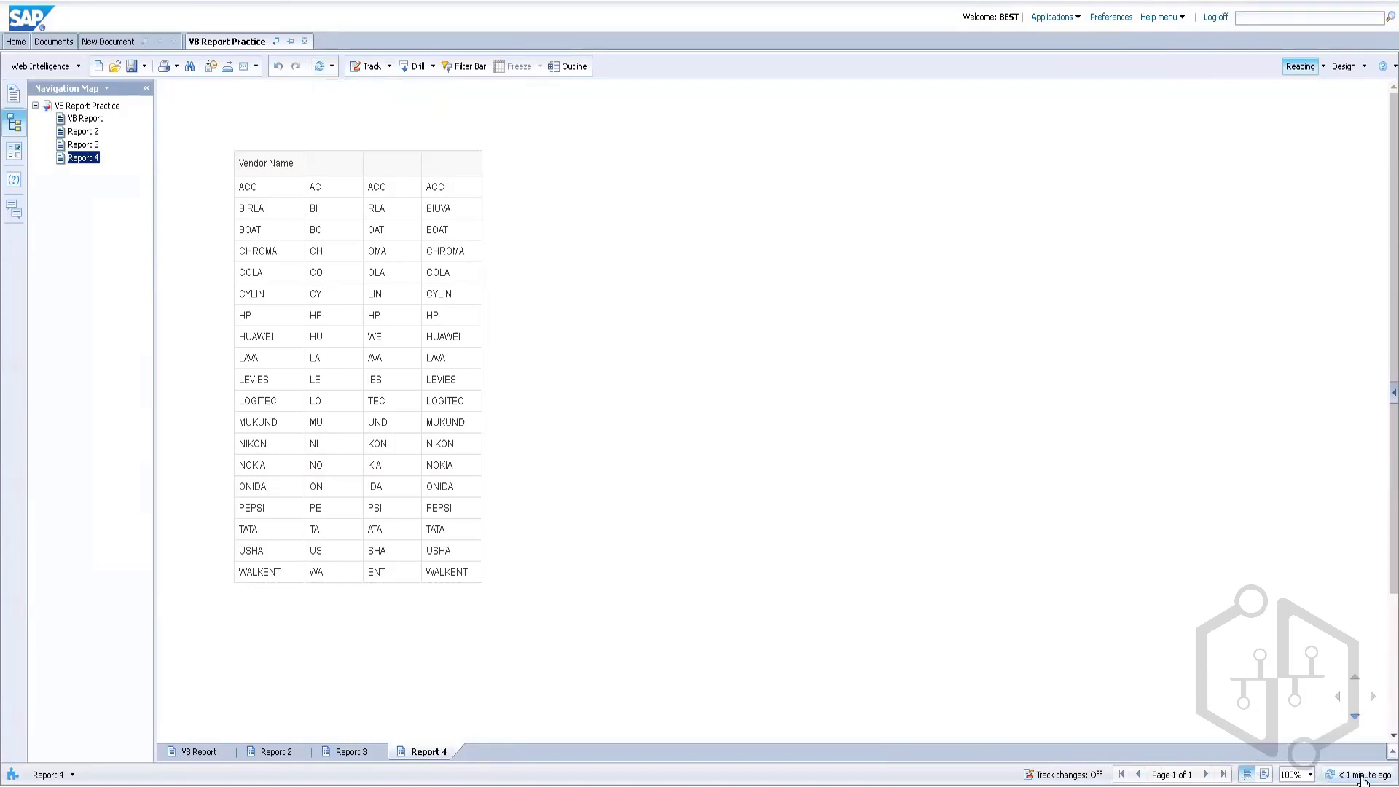
{"action": "left_click", "coordinate": [352, 751]}
{"action": "left_click", "coordinate": [275, 751]}
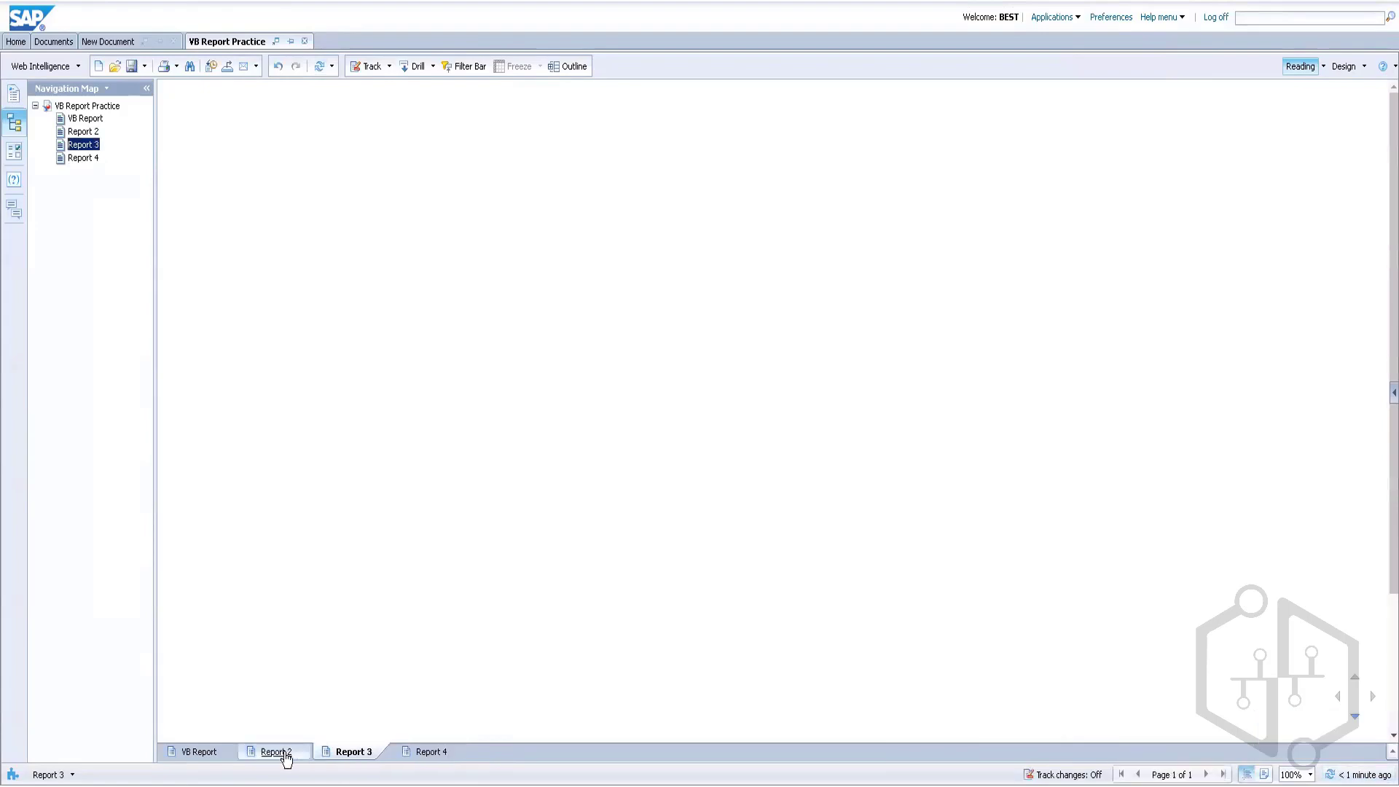
{"action": "left_click", "coordinate": [196, 751]}
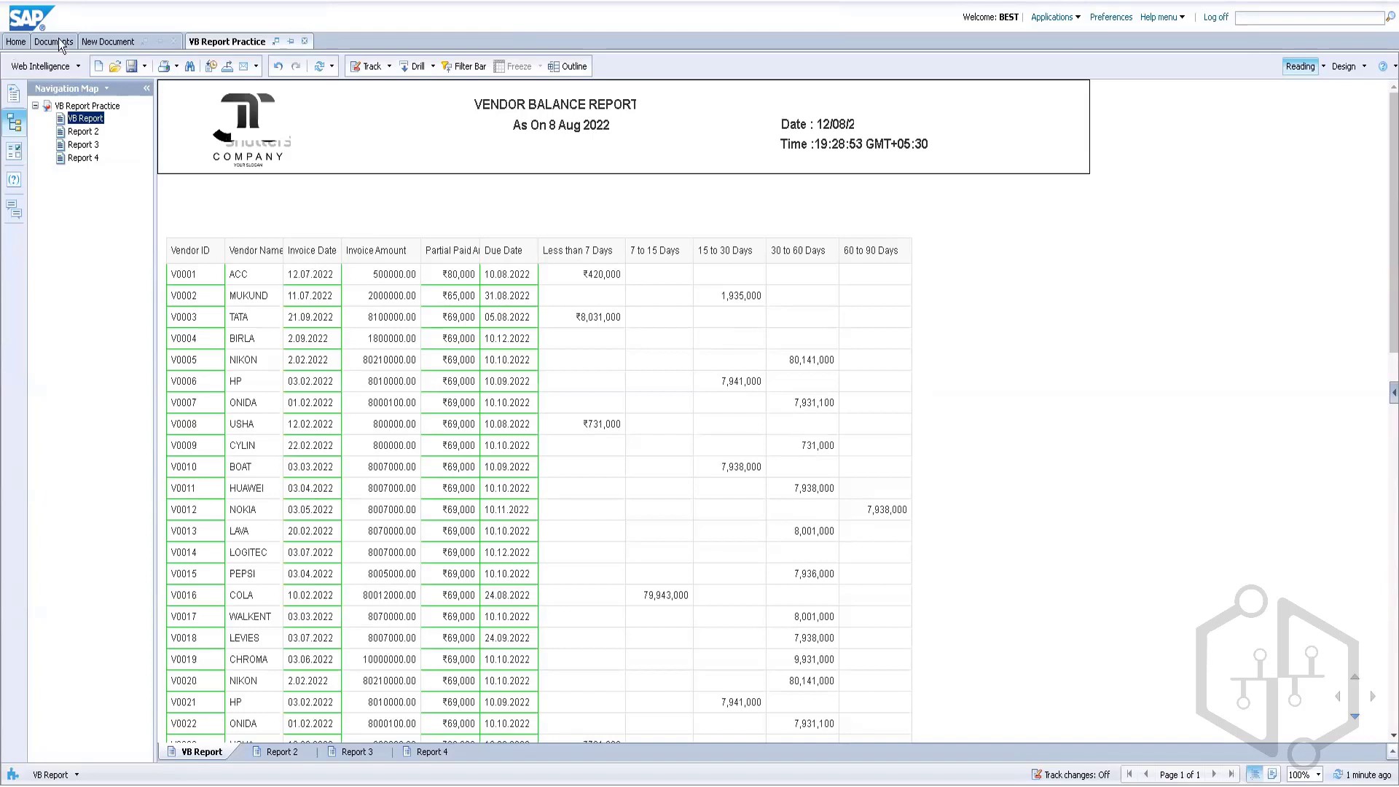
Save a copy of the document as "VB Report Practice - Activity 1" in the user-named subfolder of the Favorites Folder, keeping the Web Intelligence type
{"action": "left_click", "coordinate": [144, 66]}
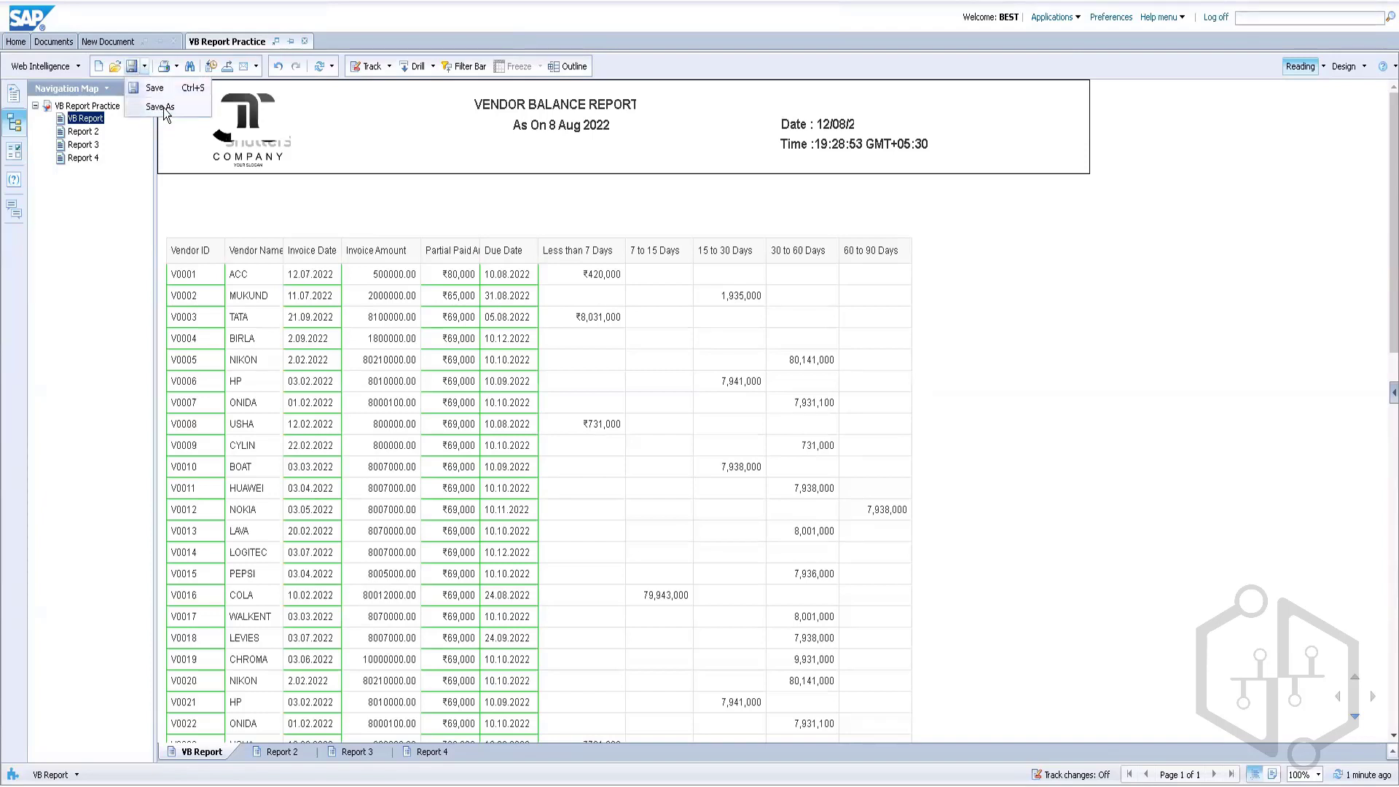
{"action": "left_click", "coordinate": [160, 107]}
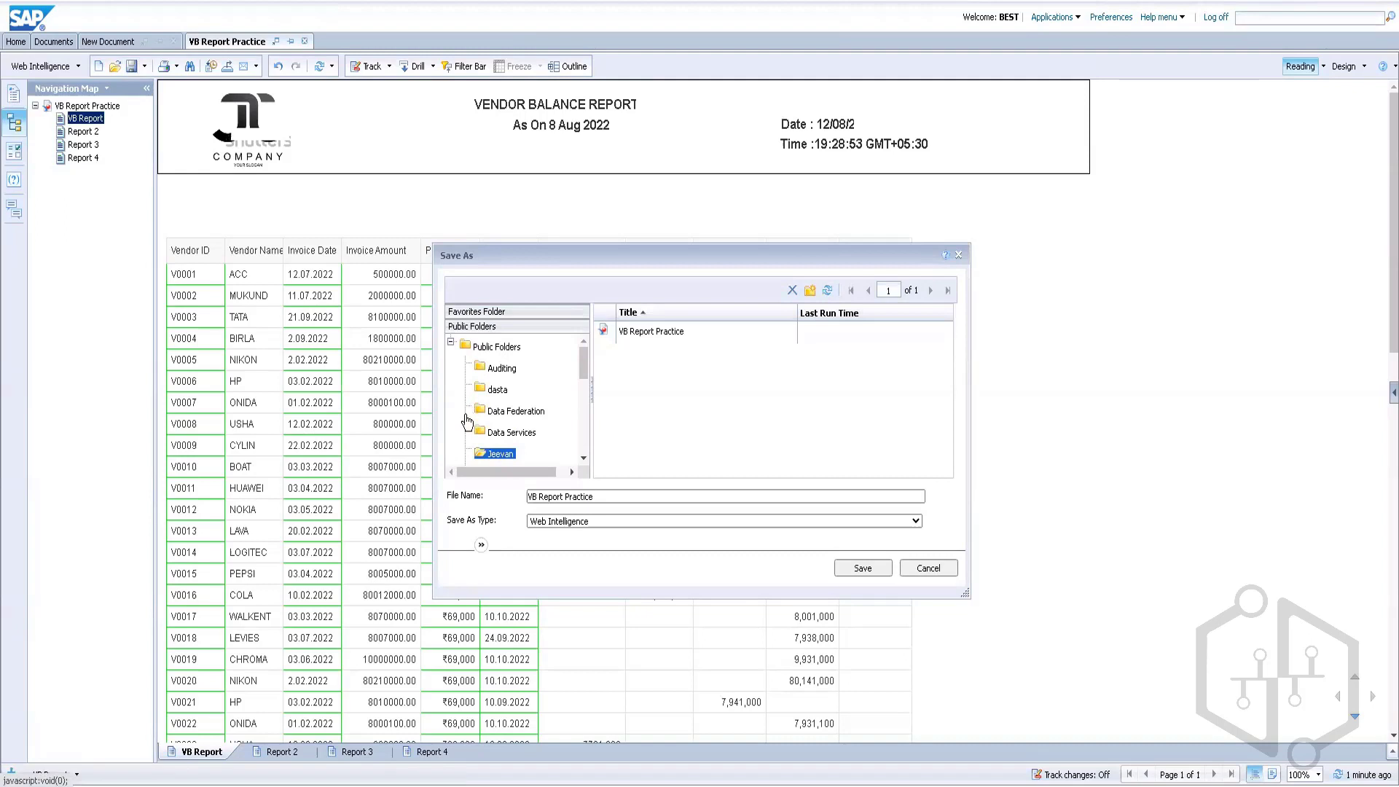
{"action": "left_click", "coordinate": [490, 314]}
{"action": "left_click", "coordinate": [450, 328]}
{"action": "left_click", "coordinate": [500, 376]}
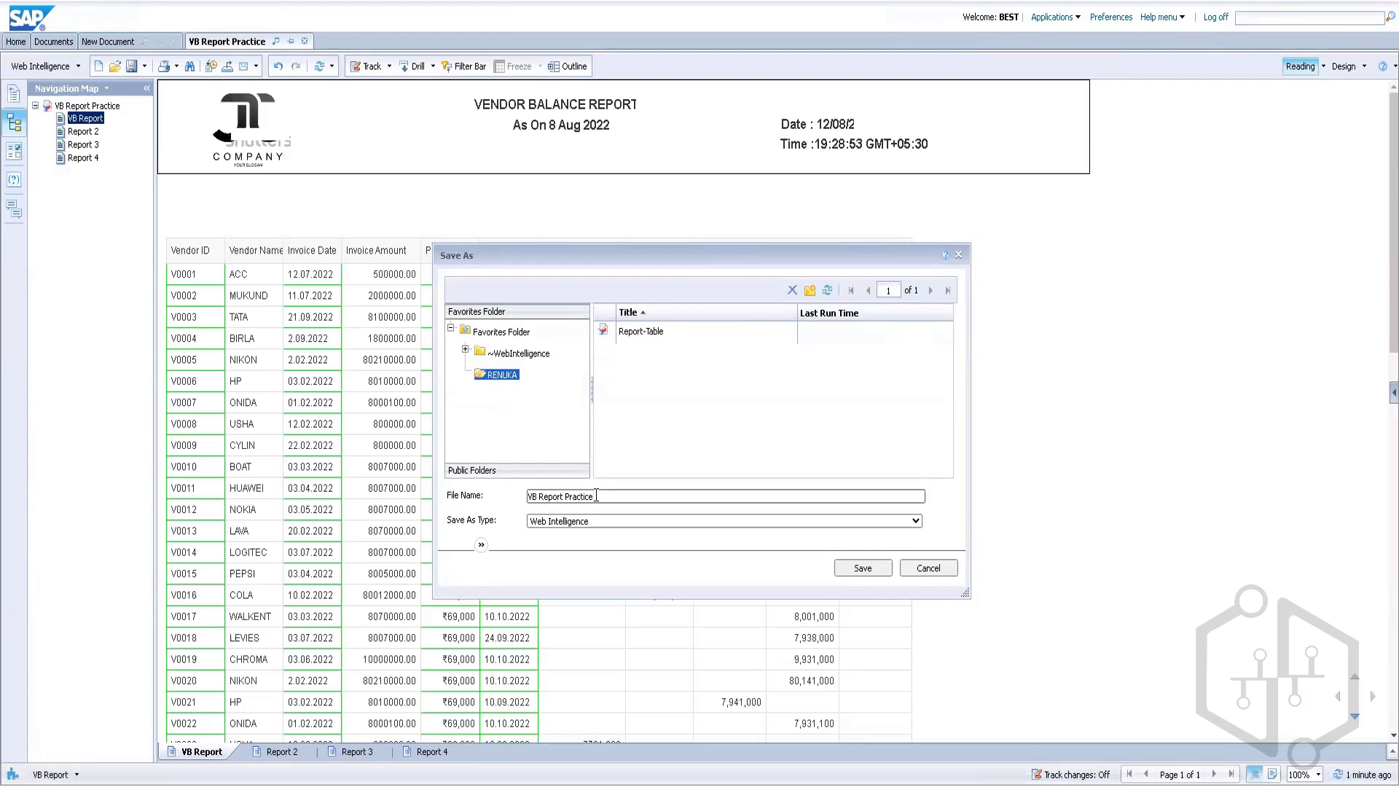
{"action": "type", "text": "Activity 1"}
{"action": "left_click", "coordinate": [596, 496]}
{"action": "type", "text": "-"}
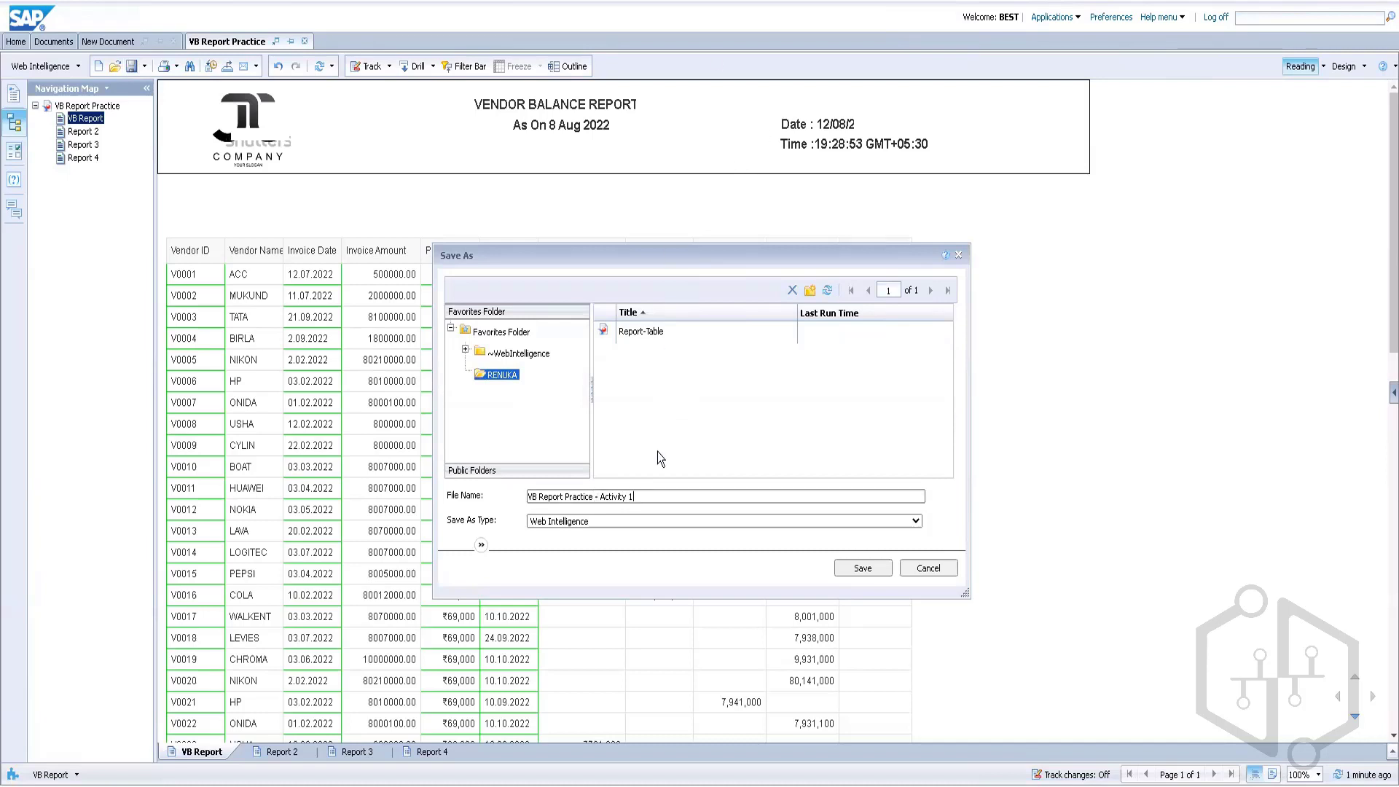
{"action": "left_click", "coordinate": [859, 570]}
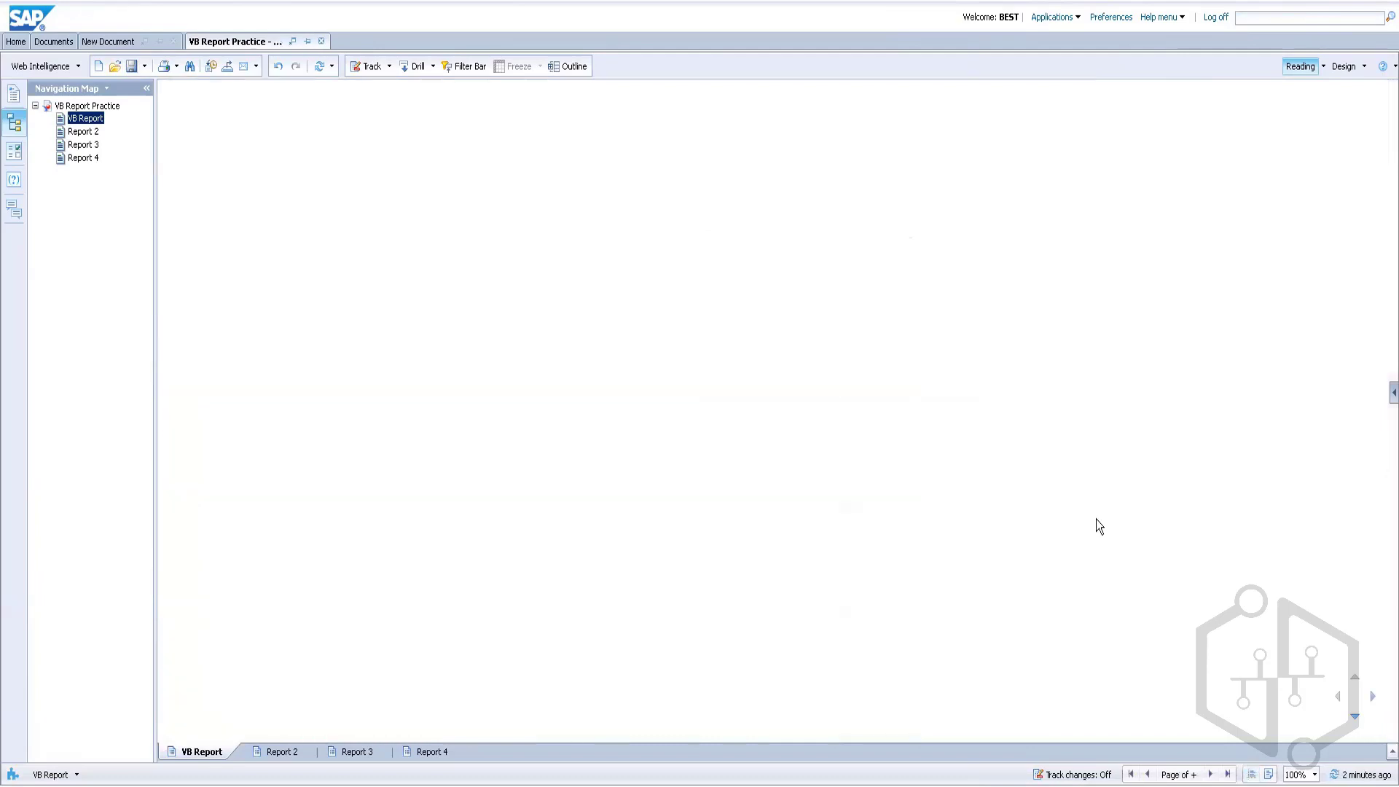
Close the saved report copy and the unsaved New Document
{"action": "left_click", "coordinate": [320, 41]}
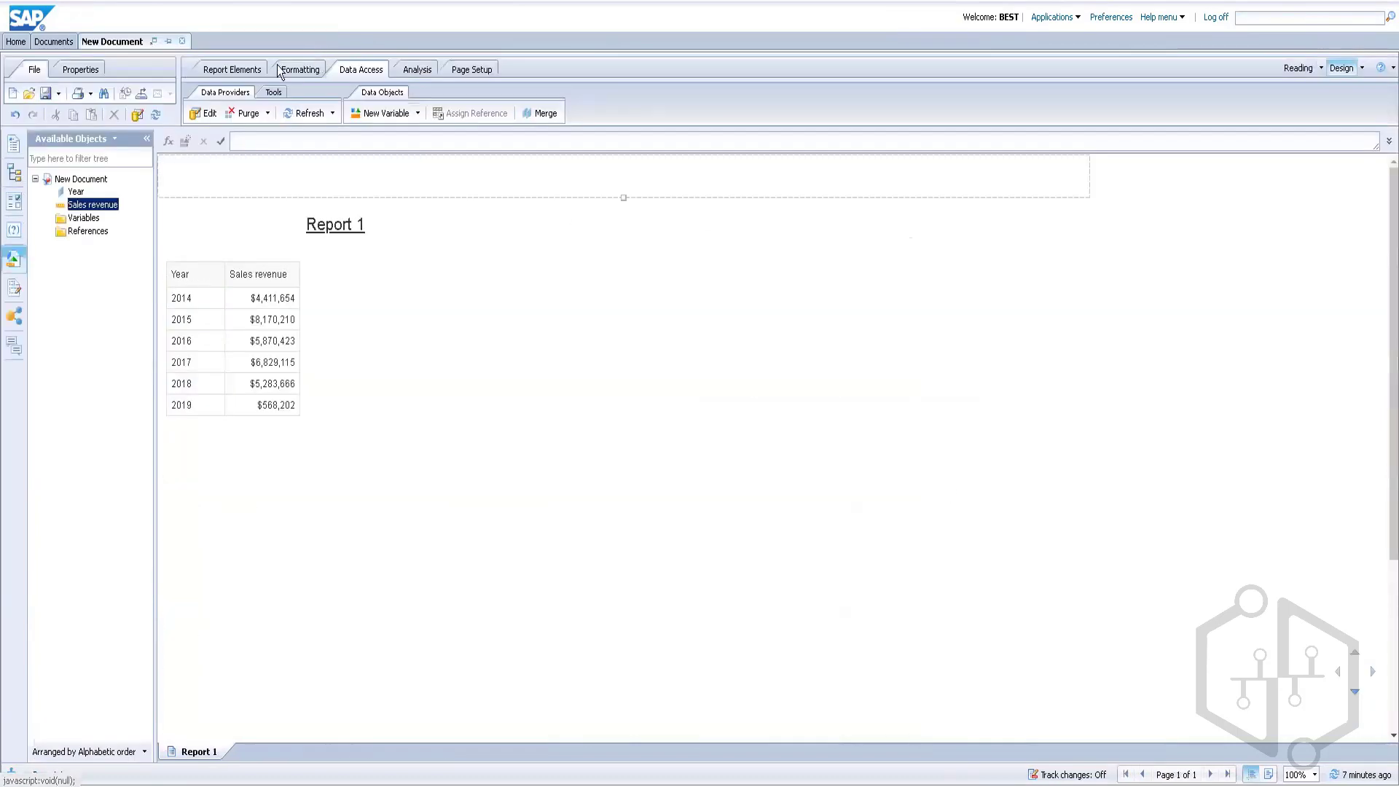
{"action": "left_click", "coordinate": [182, 42]}
{"action": "left_click", "coordinate": [773, 65]}
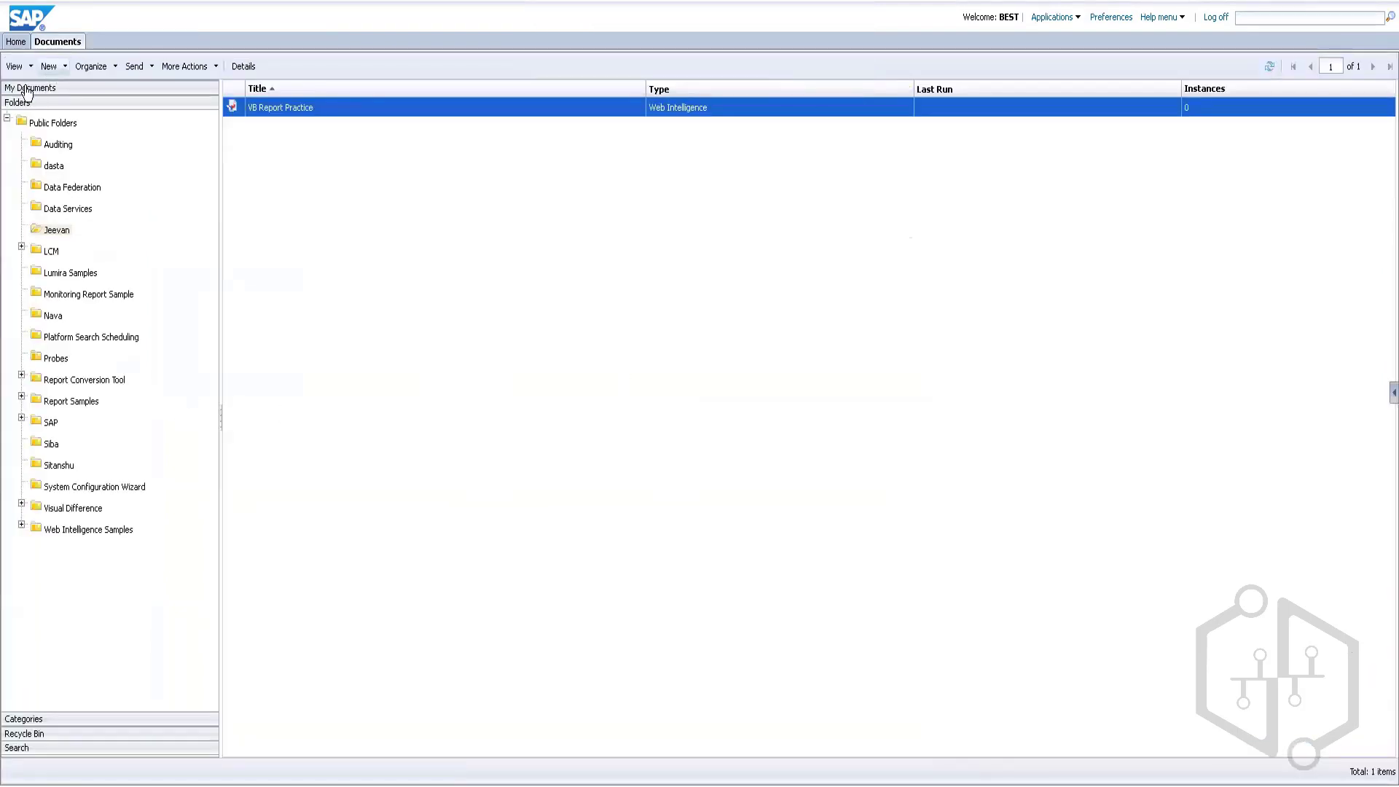
Open VB Report Practice - Activity 1 from the personal folder in My Documents to check the saved copy, and close it
{"action": "left_click", "coordinate": [38, 89]}
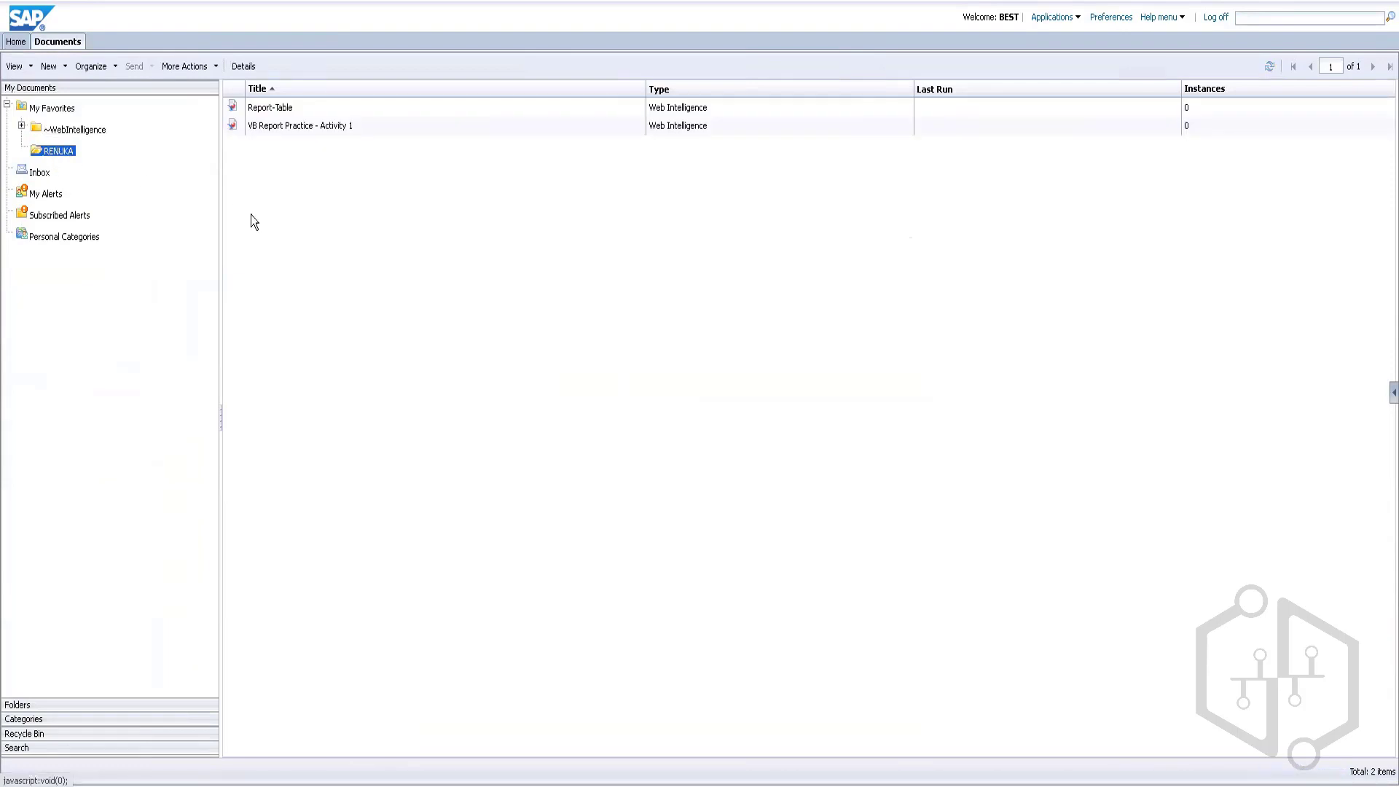
{"action": "left_click", "coordinate": [280, 128]}
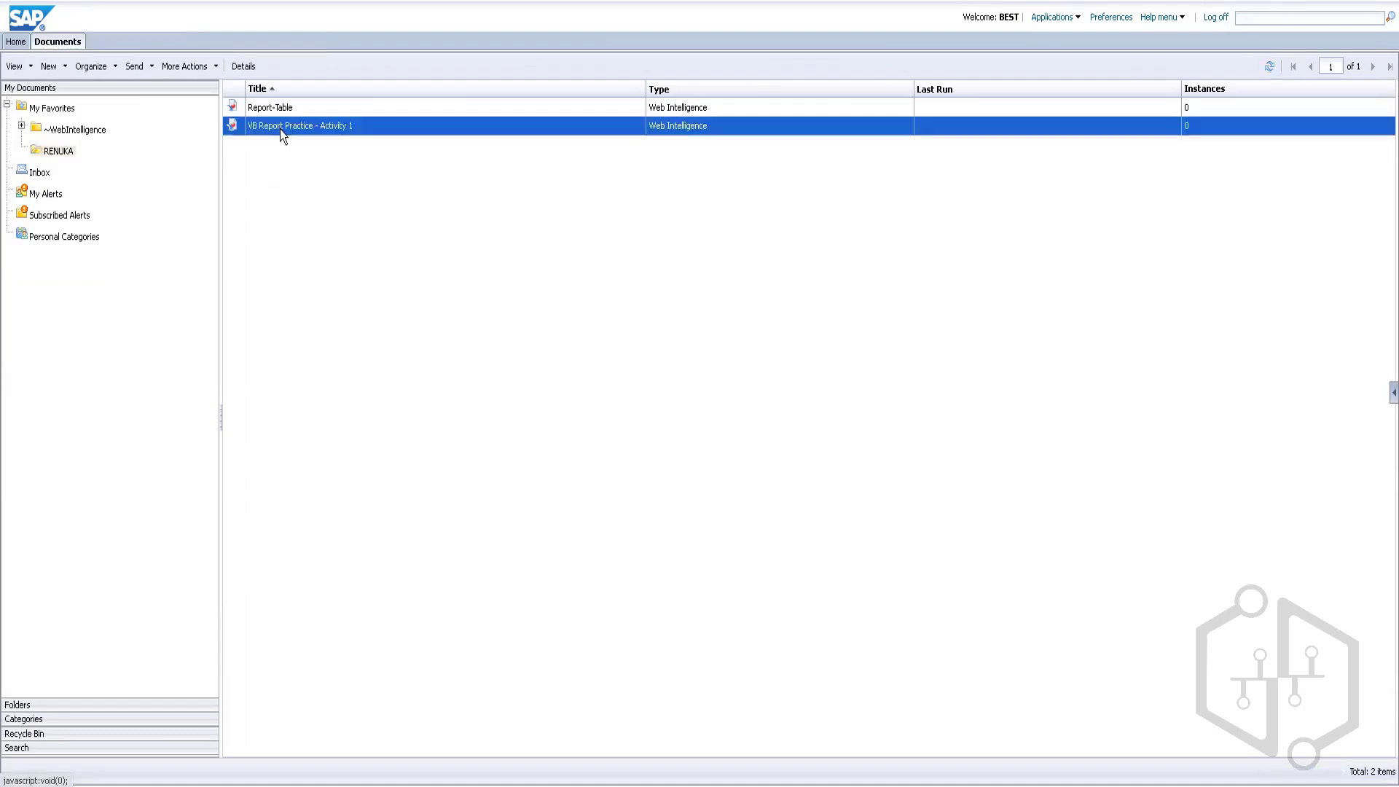
{"action": "double_click", "coordinate": [323, 128]}
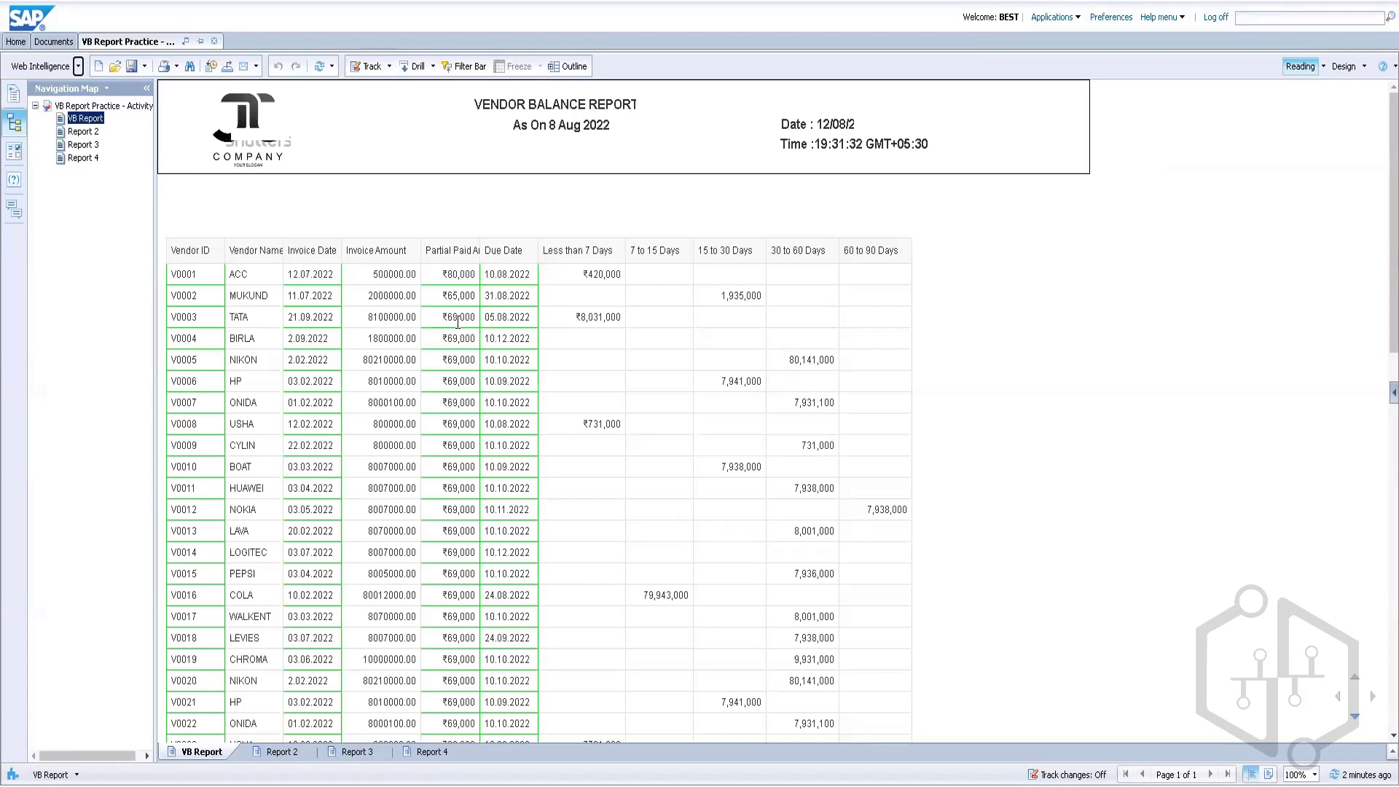
{"action": "left_click", "coordinate": [215, 44]}
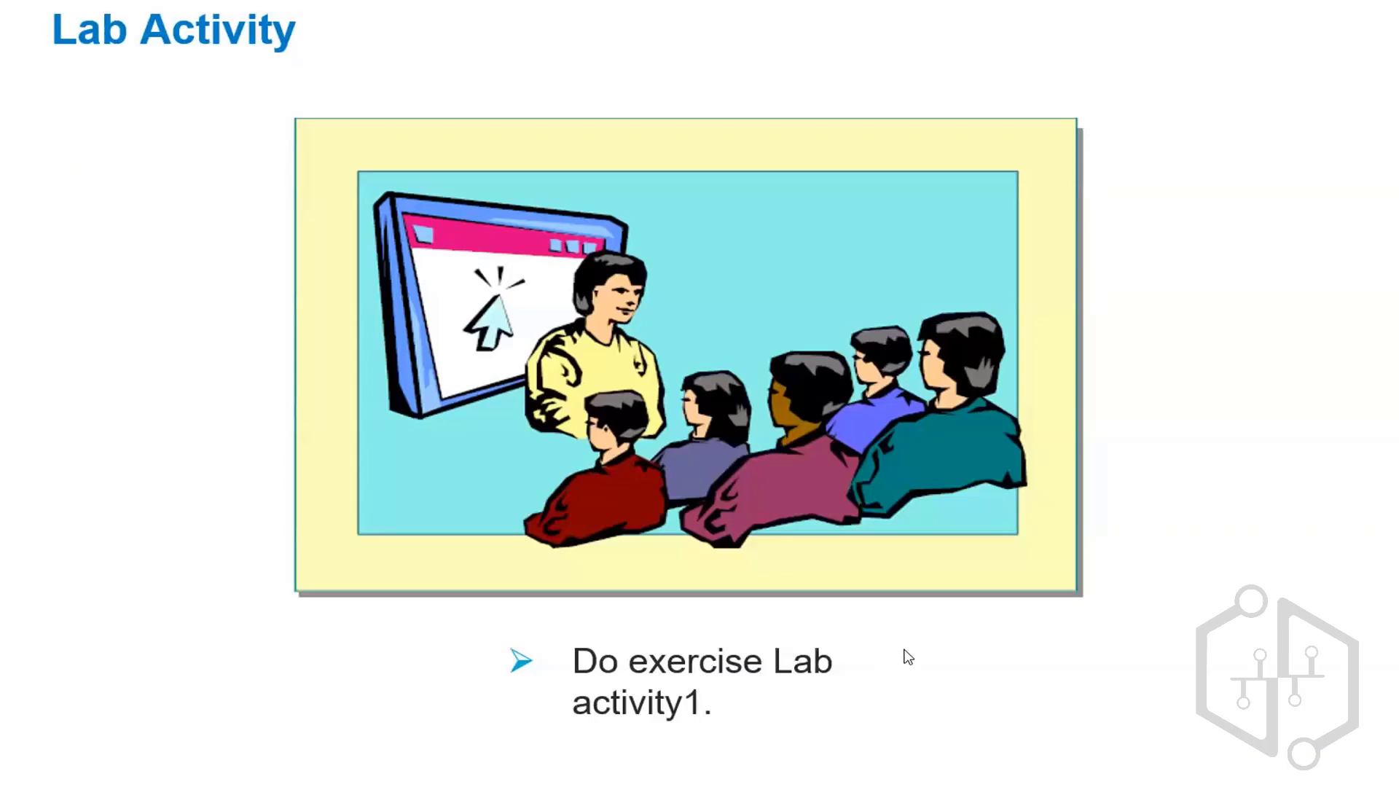
{"action": "left_click", "coordinate": [903, 658]}
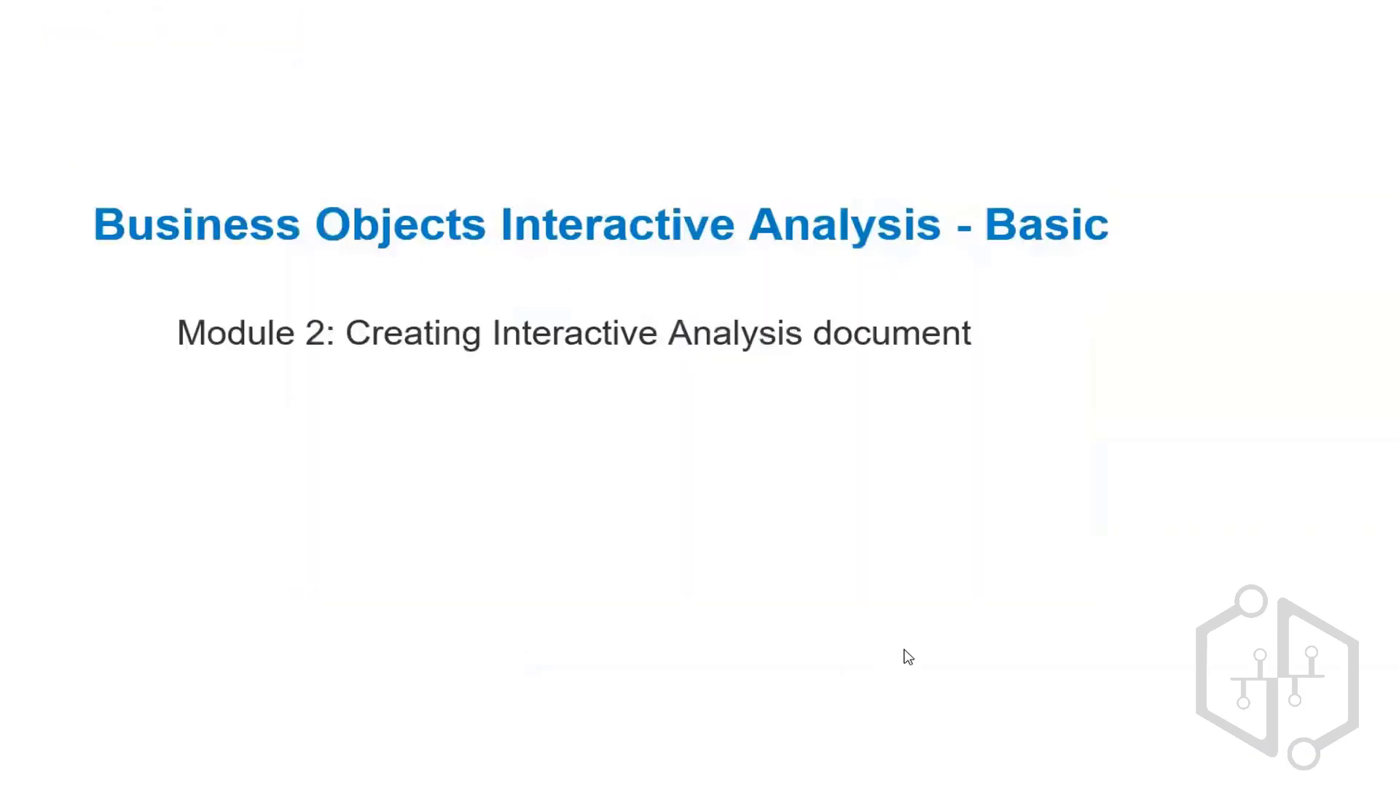